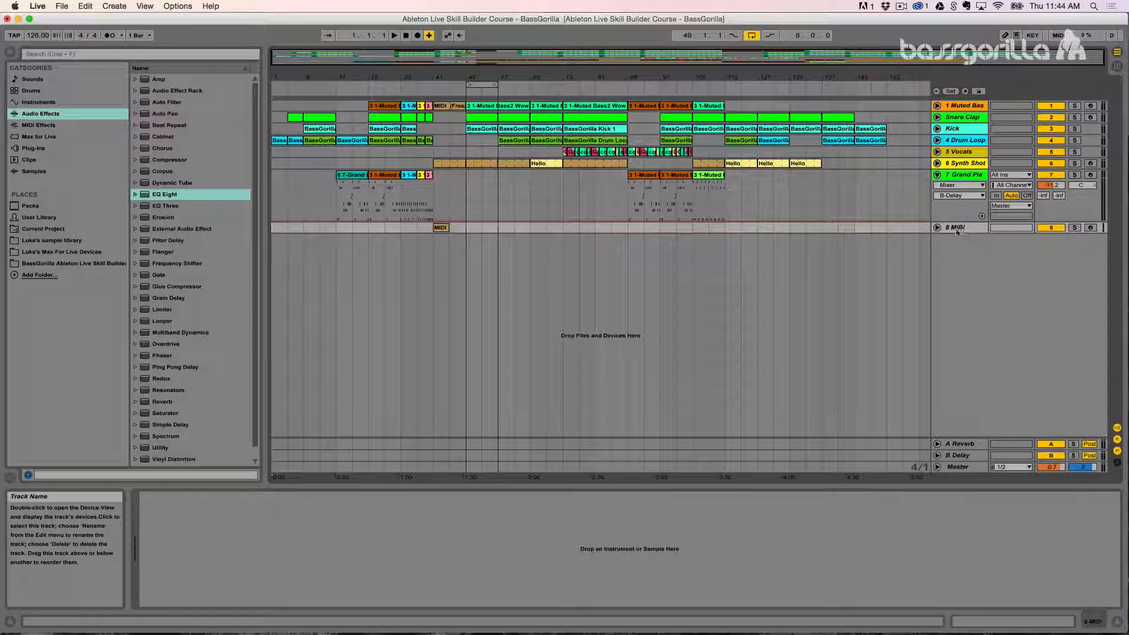
# Step: Inspect the devices on the tracks, going from the MIDI track up to the Muted Bass track
pyautogui.click(957, 230)
pyautogui.click(955, 165)
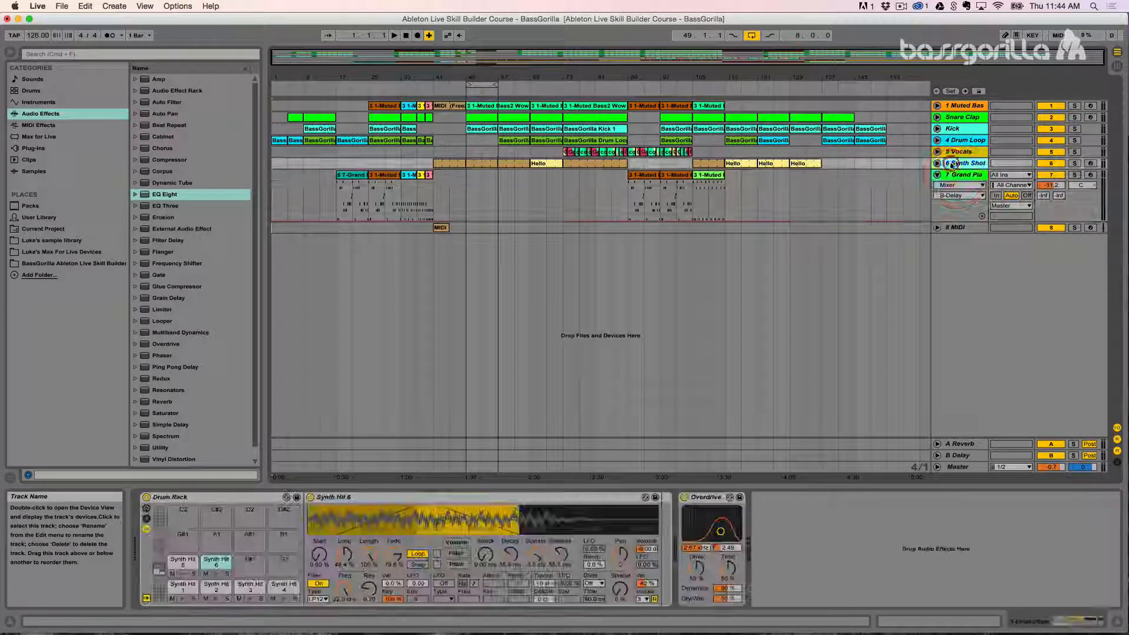
pyautogui.click(956, 151)
pyautogui.click(956, 140)
pyautogui.click(953, 129)
pyautogui.click(951, 116)
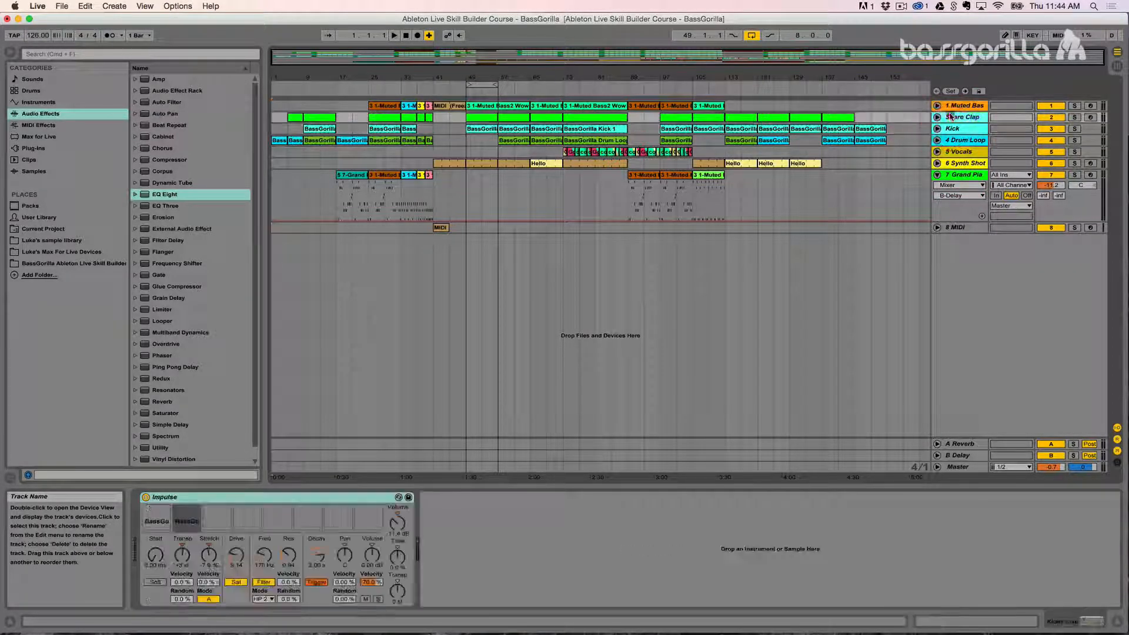
pyautogui.click(952, 106)
pyautogui.click(950, 116)
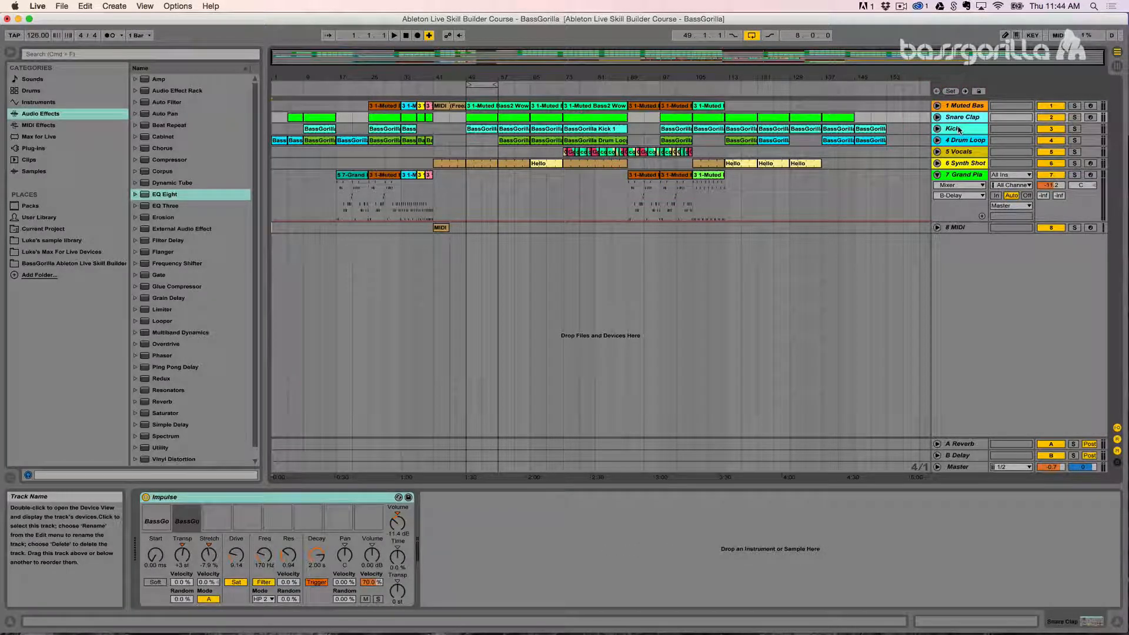
# Step: Unfold the Kick, Snare Clap and Drum Loop tracks in the arrangement
pyautogui.click(960, 130)
pyautogui.click(938, 129)
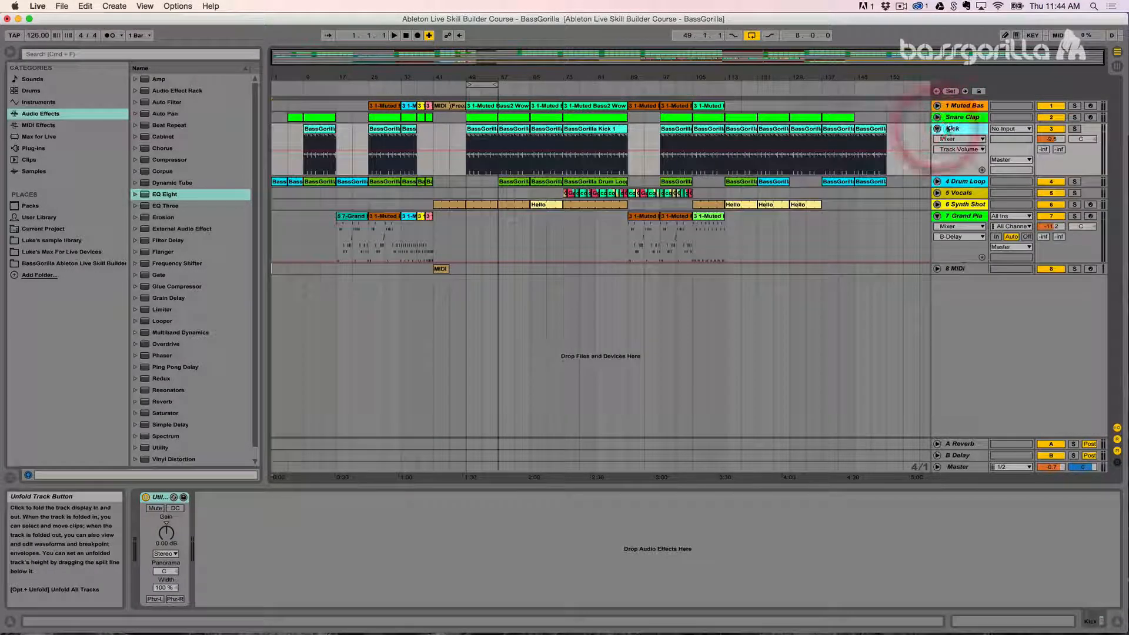
pyautogui.click(955, 118)
pyautogui.click(937, 117)
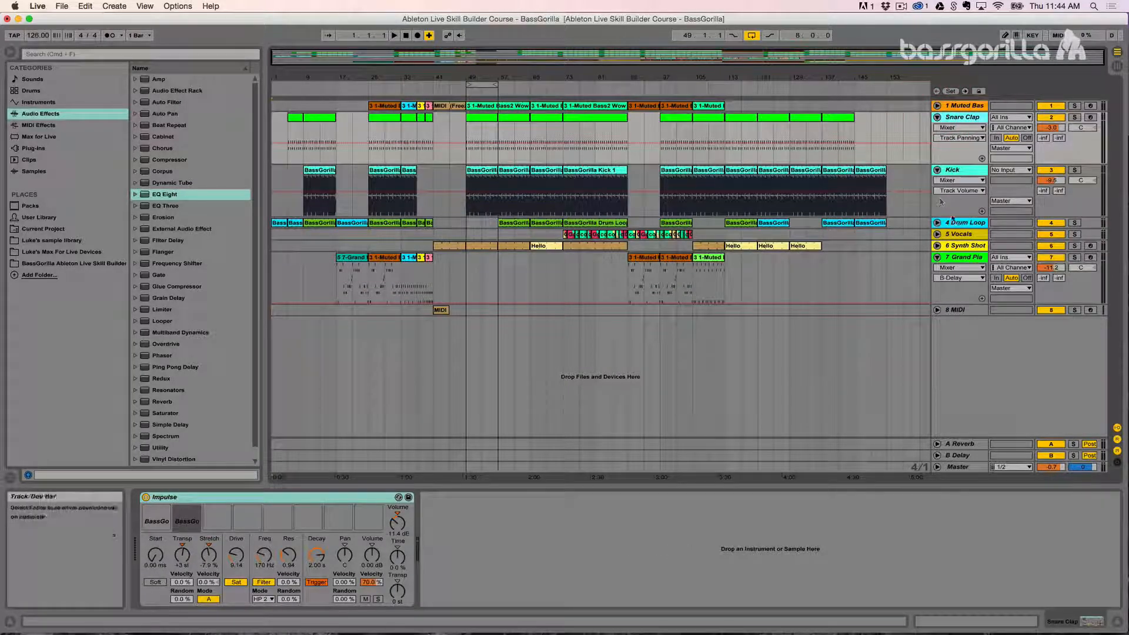
pyautogui.click(955, 223)
pyautogui.click(937, 223)
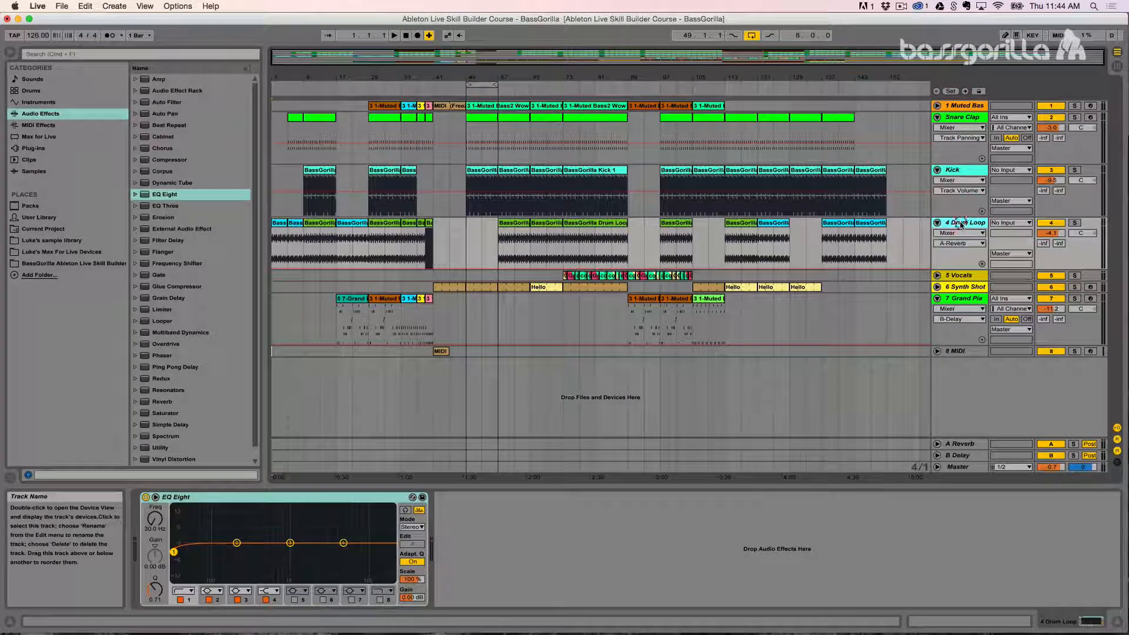
pyautogui.keyDown('shift'); pyautogui.click(957, 117); pyautogui.keyUp('shift')
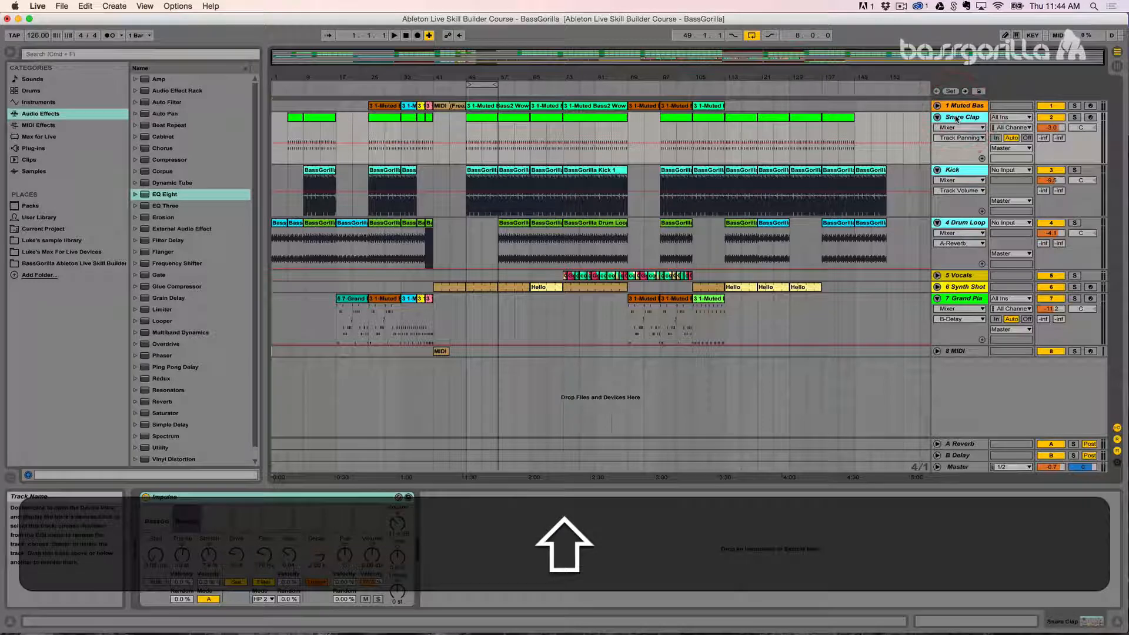
# Step: Solo the Snare Clap, Kick and Drum Loop tracks together
pyautogui.click(512, 224)
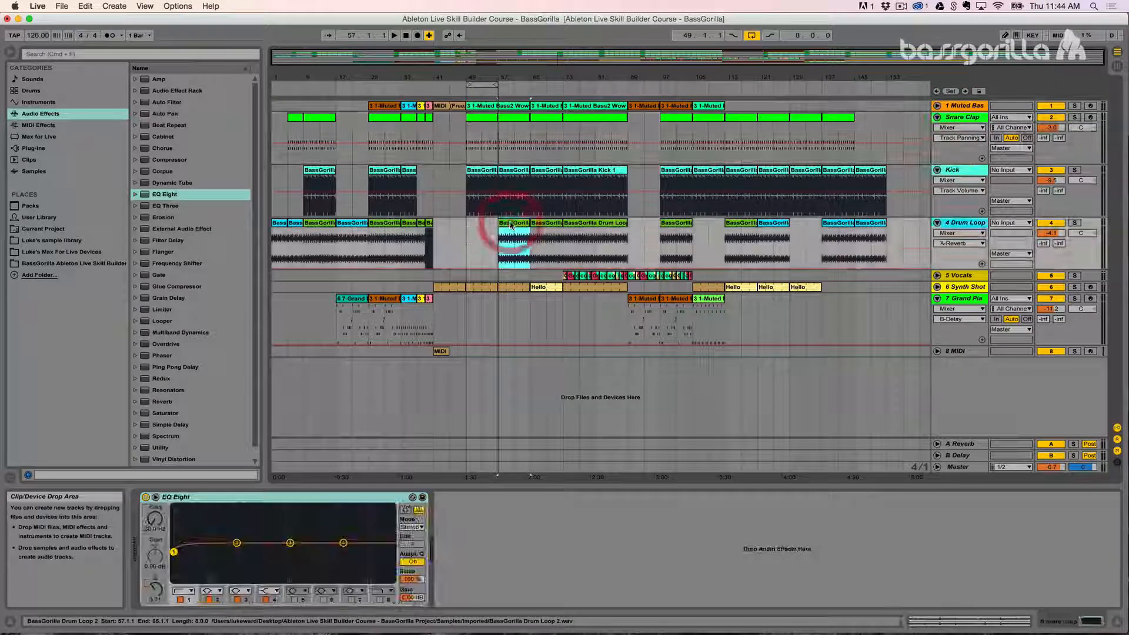
pyautogui.moveTo(521, 73); pyautogui.dragTo(529, 123)
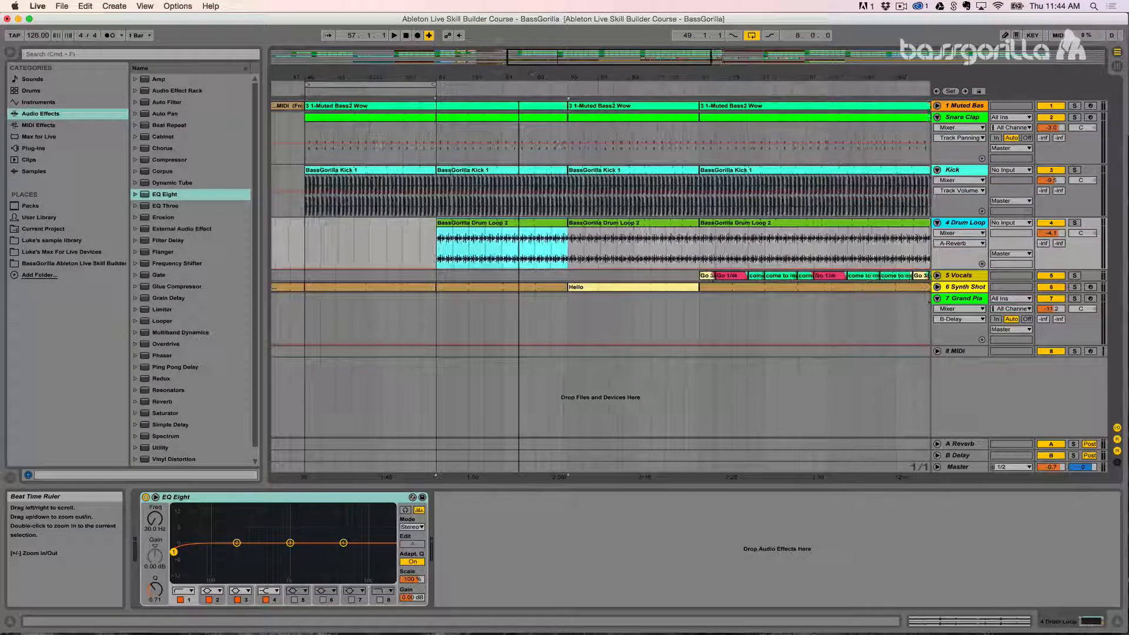
pyautogui.click(1075, 117)
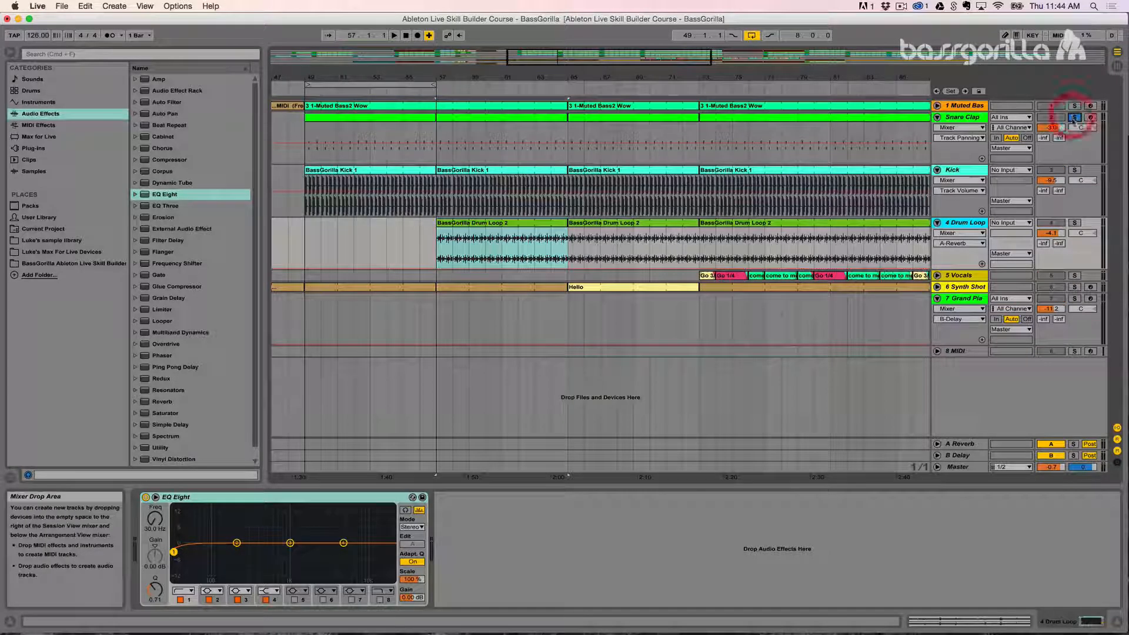
pyautogui.press('super')
pyautogui.keyDown('super'); pyautogui.click(1076, 171); pyautogui.keyUp('super')
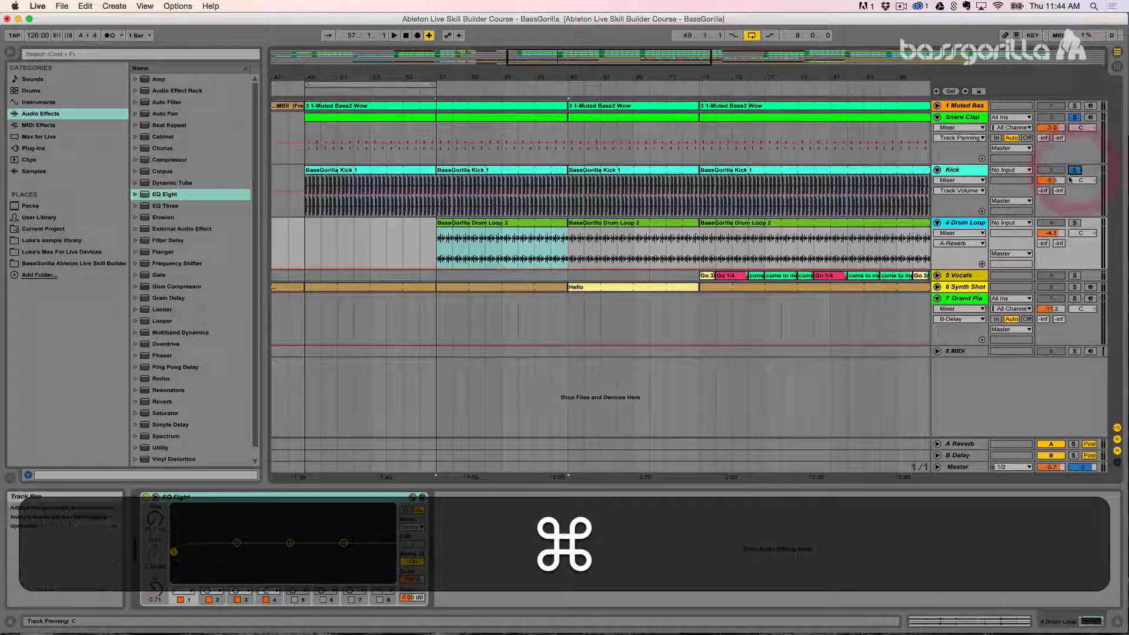
pyautogui.press('super')
pyautogui.keyDown('super'); pyautogui.click(1075, 227); pyautogui.keyUp('super')
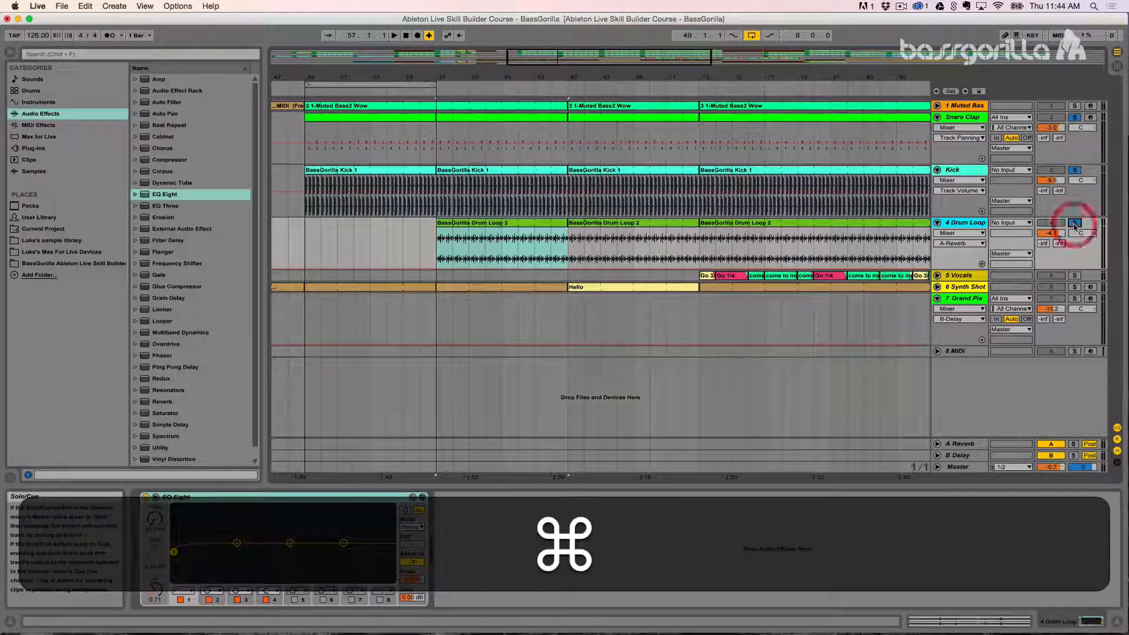
# Step: Loop the section covered by the Drum Loop 2 clip starting at bar 57 and play the soloed drums
pyautogui.click(493, 227)
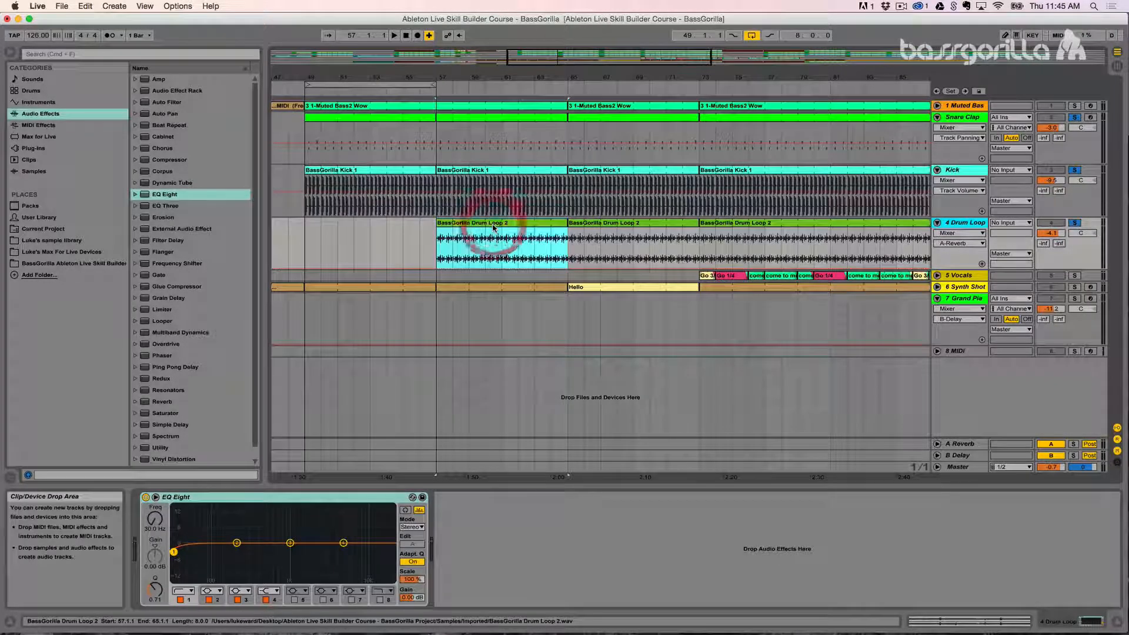
pyautogui.press('super+l')
pyautogui.press('super+space')
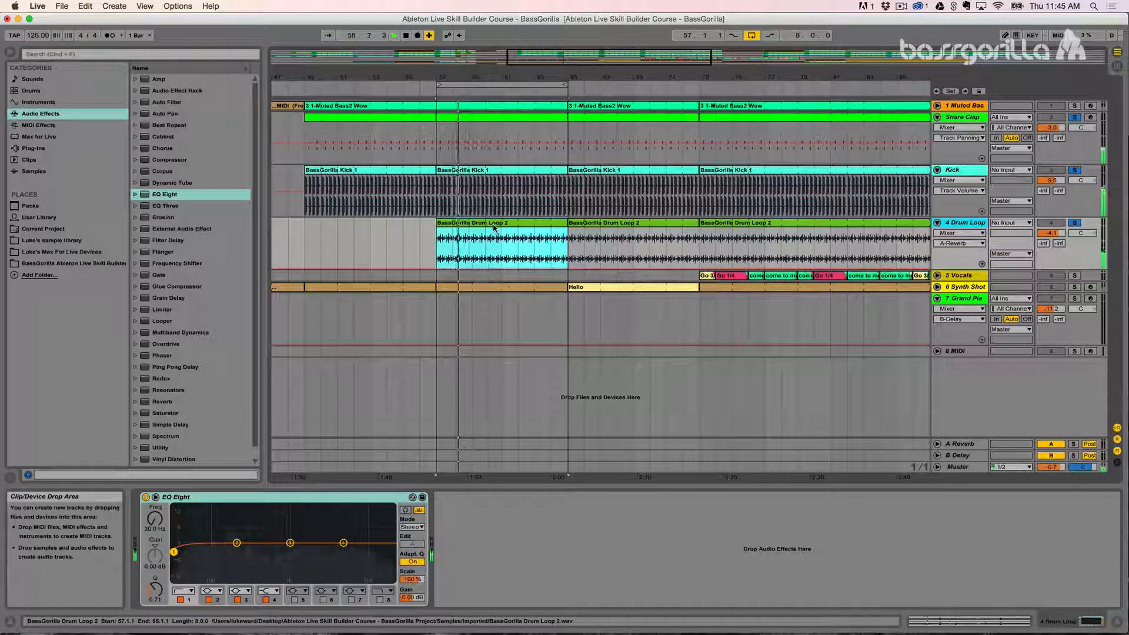
pyautogui.press('space')
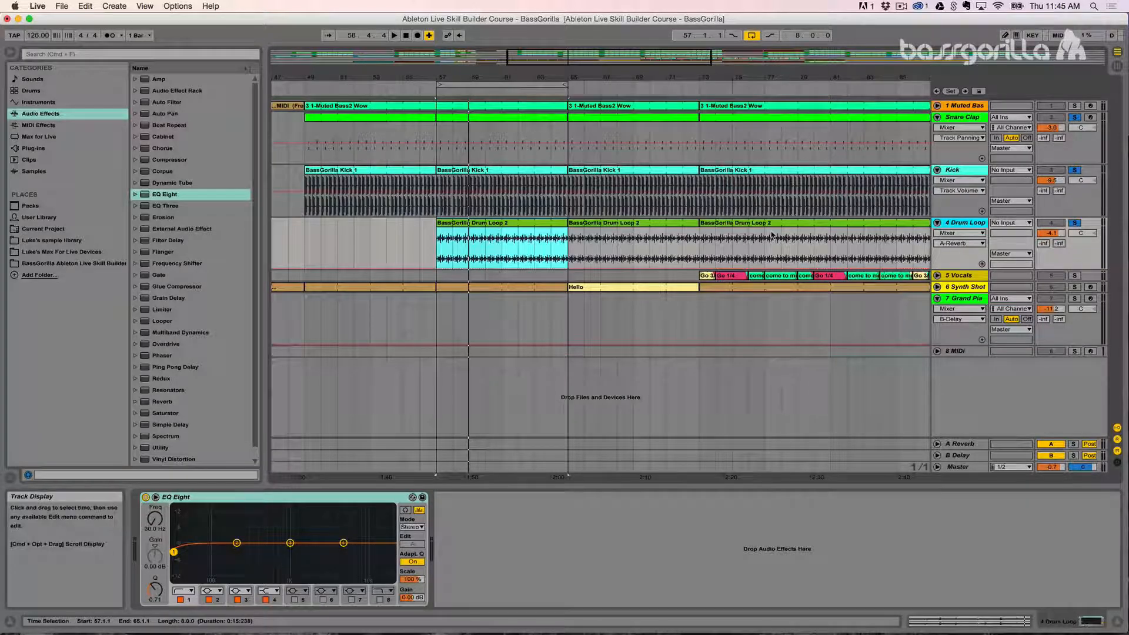
# Step: Group the Snare Clap, Kick and Drum Loop tracks into one group track
pyautogui.click(957, 223)
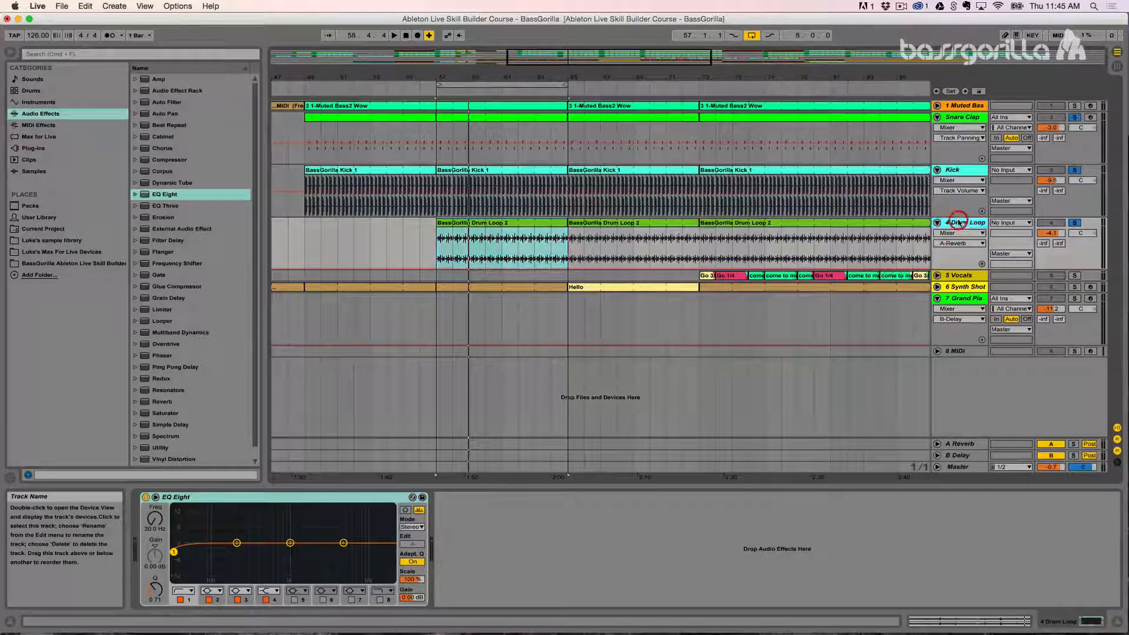
pyautogui.click(958, 171)
pyautogui.click(955, 117)
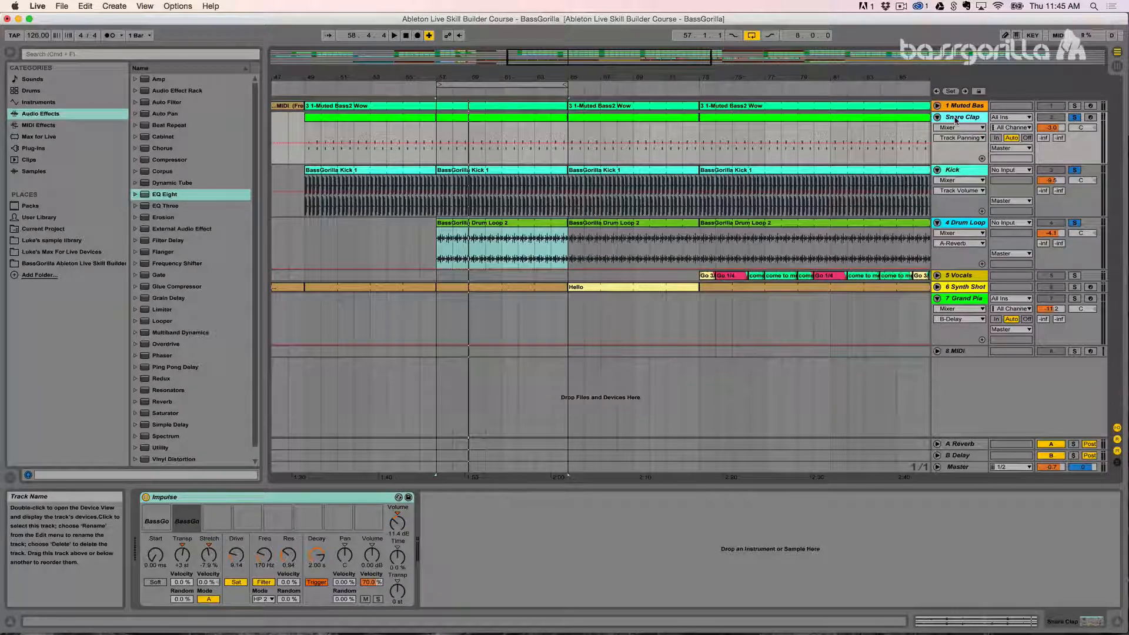
pyautogui.click(958, 117)
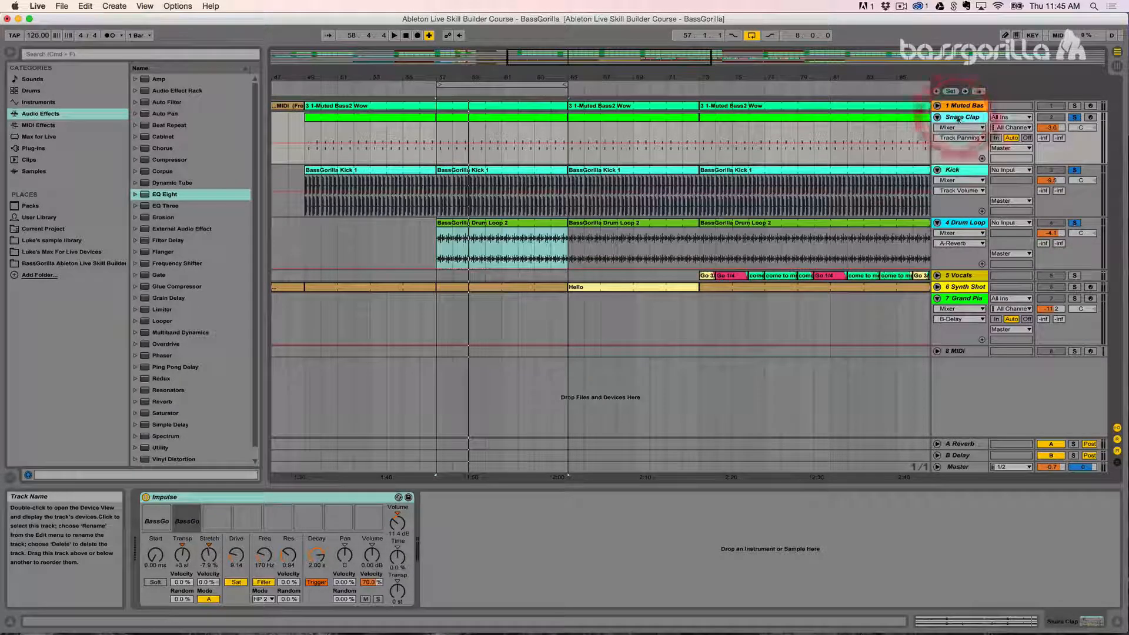
pyautogui.keyDown('shift'); pyautogui.click(959, 222); pyautogui.keyUp('shift')
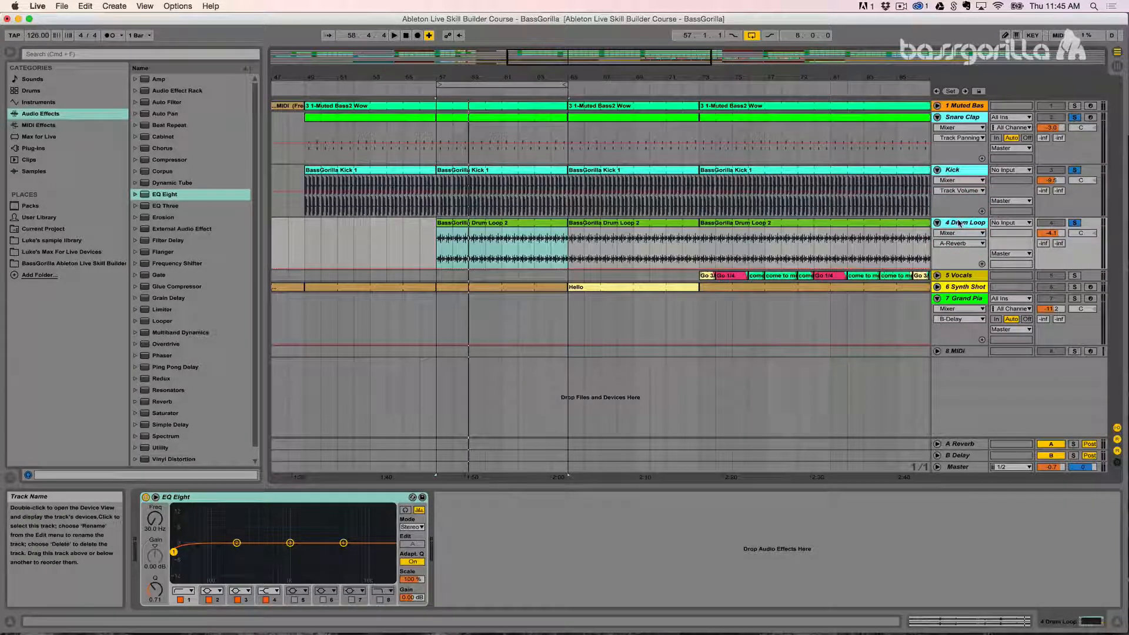
pyautogui.press('super+g')
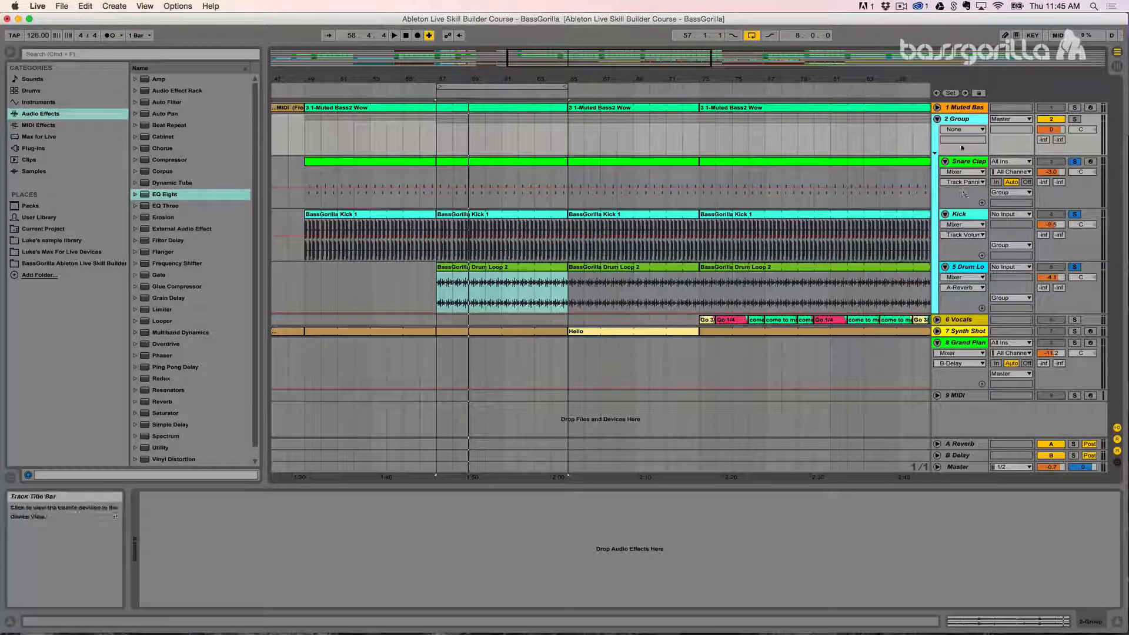
# Step: Solo the group track instead of its individual member tracks and rename it "# Drums"
pyautogui.click(1074, 161)
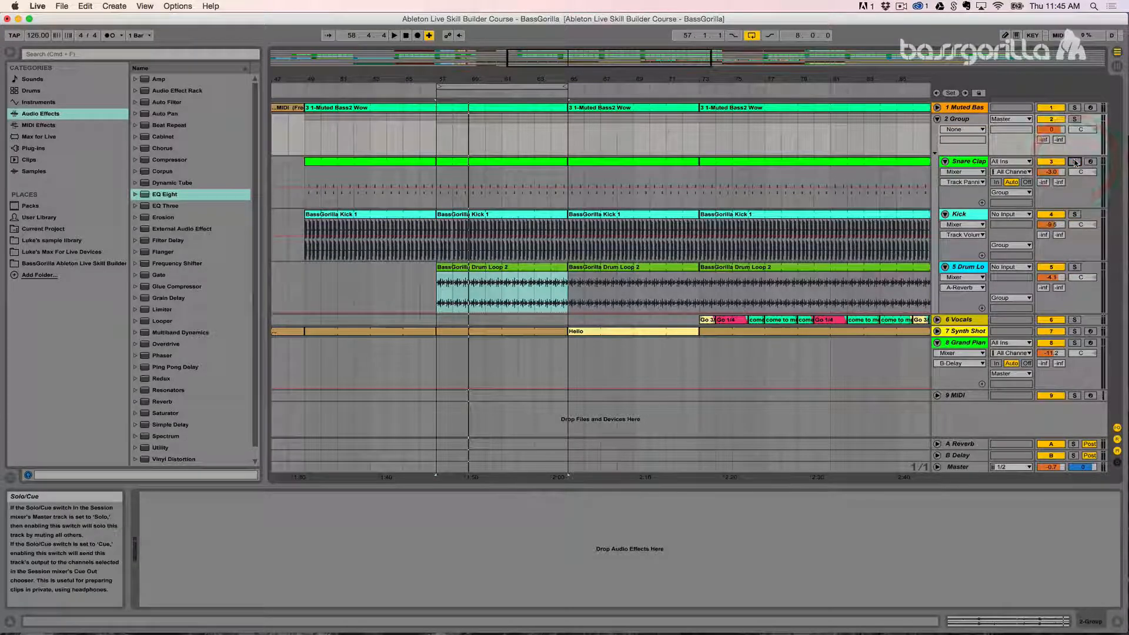
pyautogui.click(1075, 119)
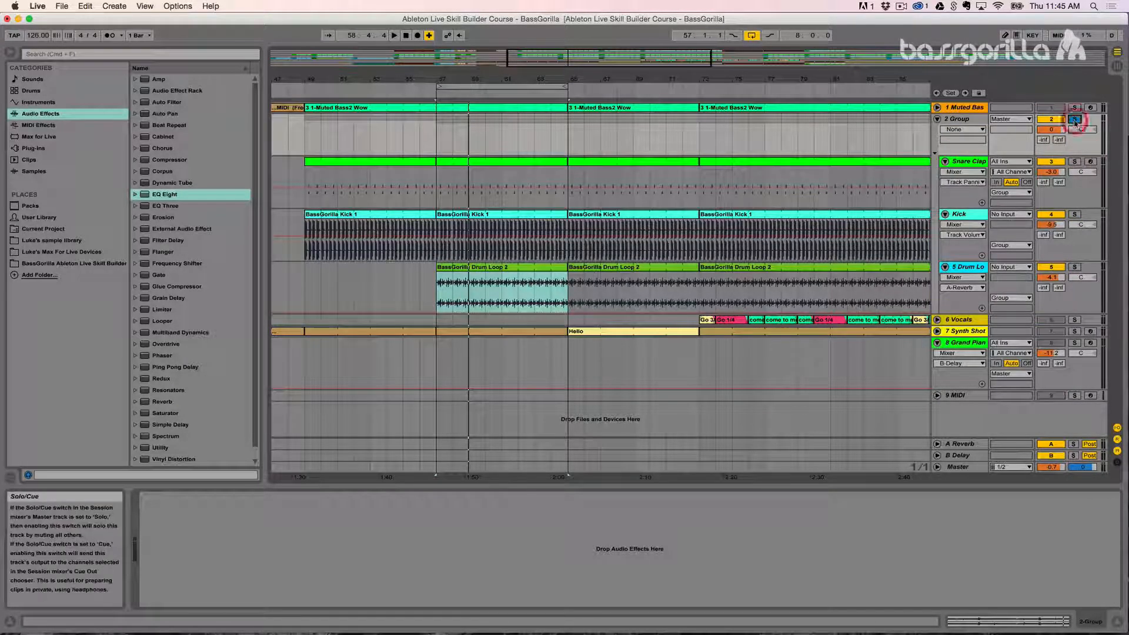
pyautogui.click(960, 120)
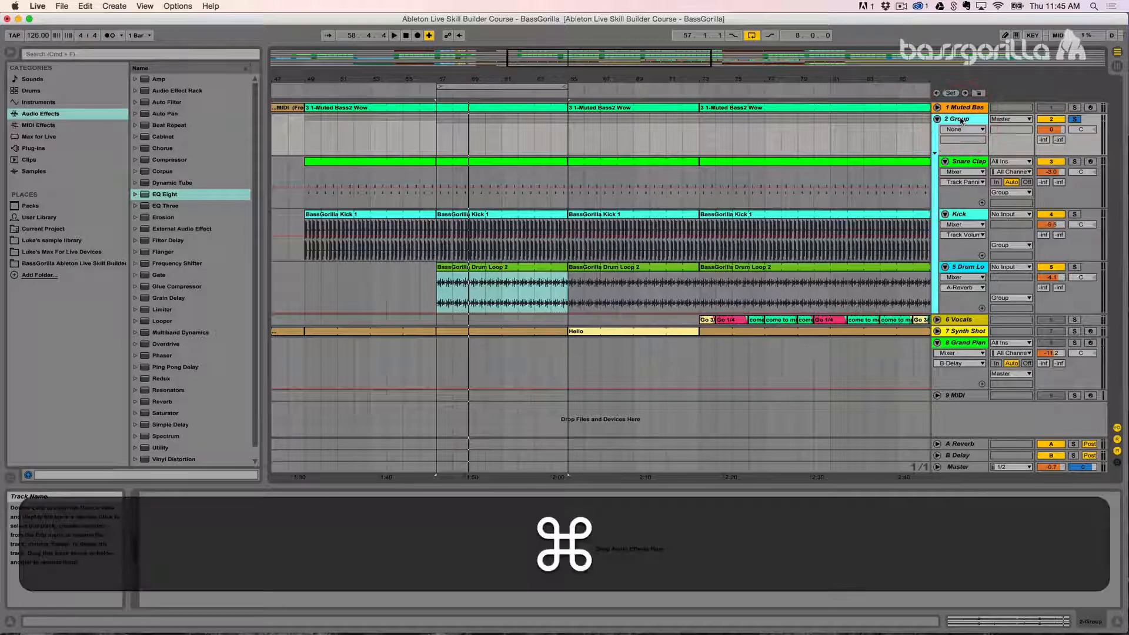
pyautogui.hotkey('ctrl', 'r')
pyautogui.write('# Drums')
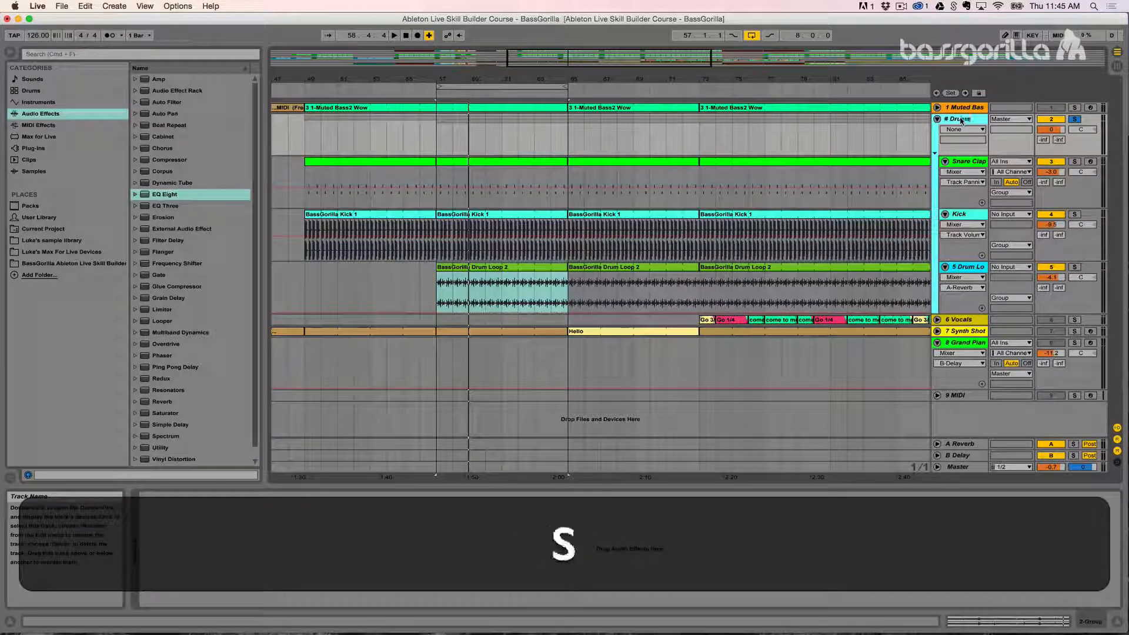
pyautogui.press('Return')
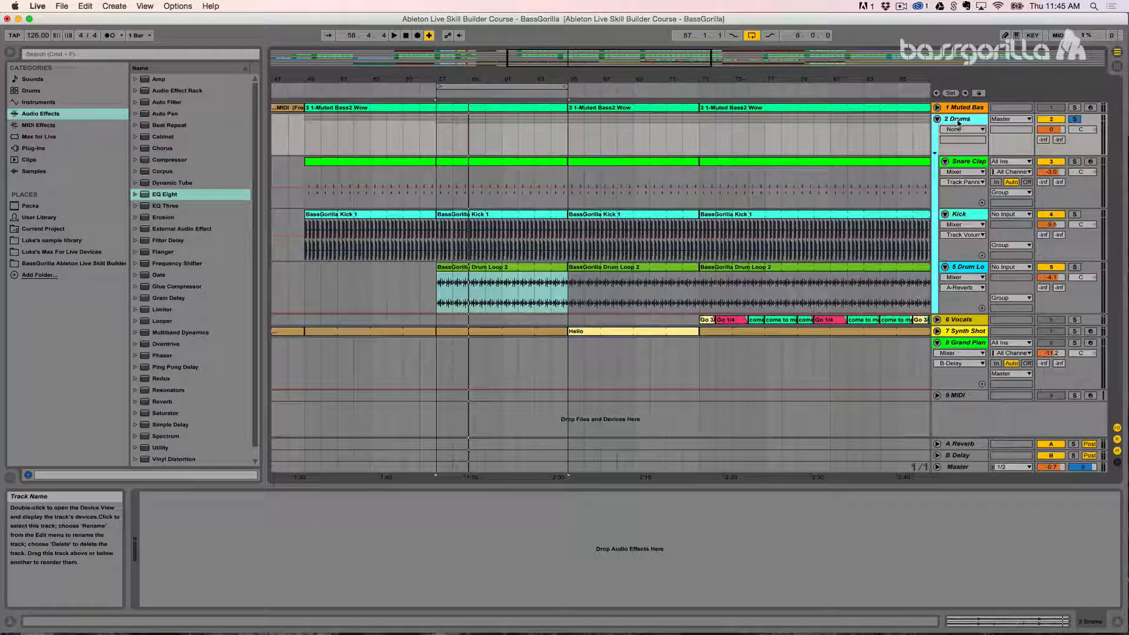
# Step: Play the soloed Drums group from bar 57 and stop playback
pyautogui.click(438, 144)
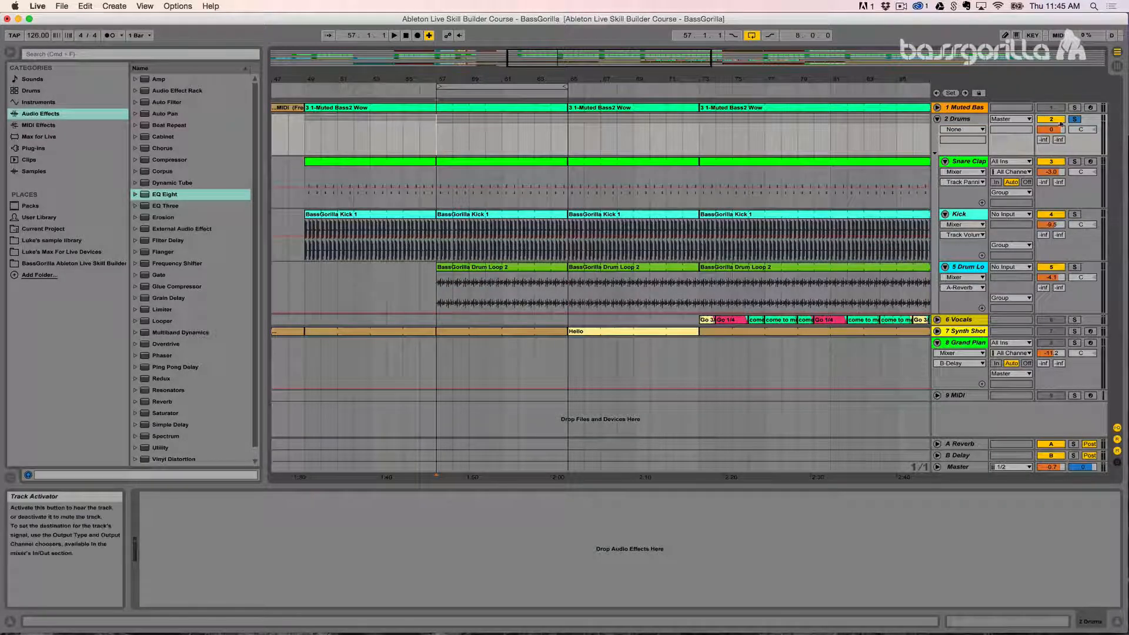
pyautogui.press('space')
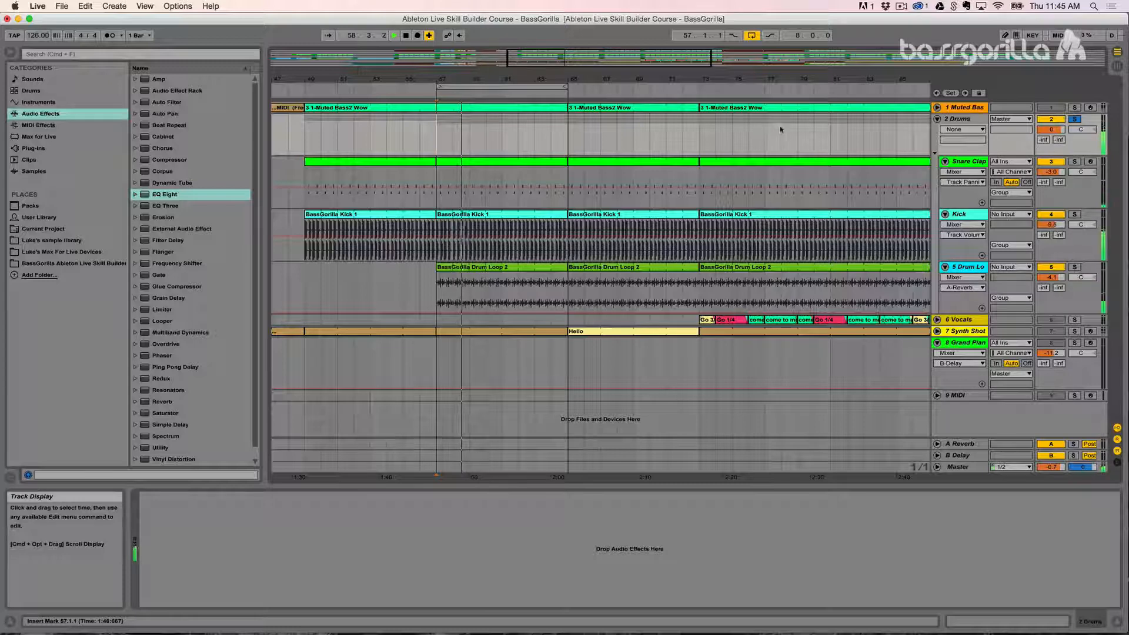
pyautogui.press('space')
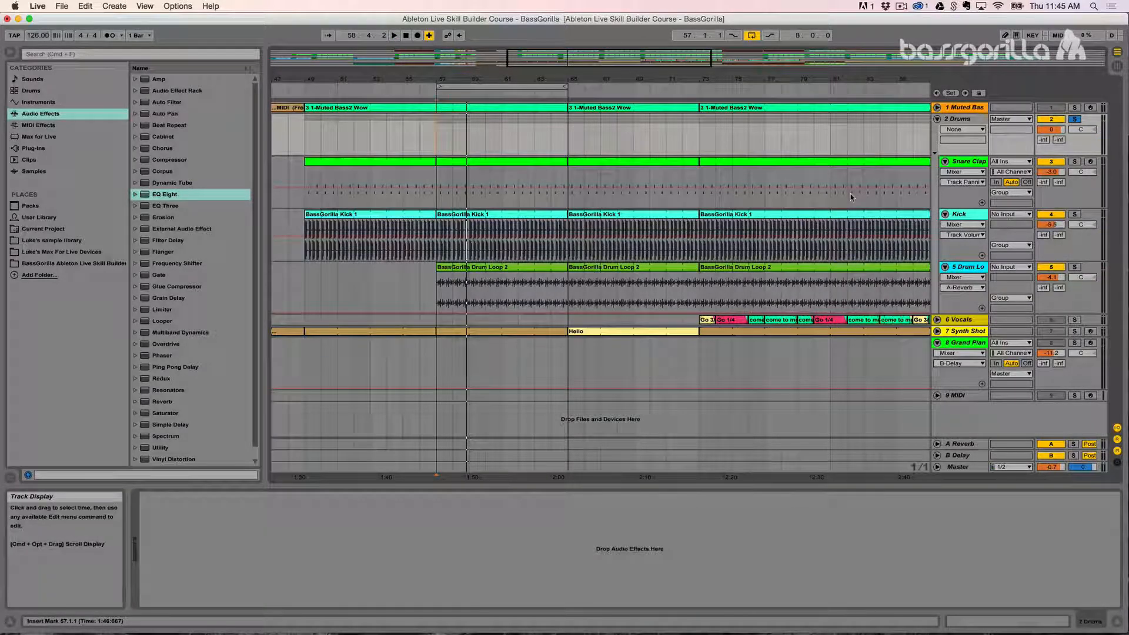
# Step: Try the Drums group's volume at -15.9 dB and return it to 0 dB
pyautogui.click(1048, 197)
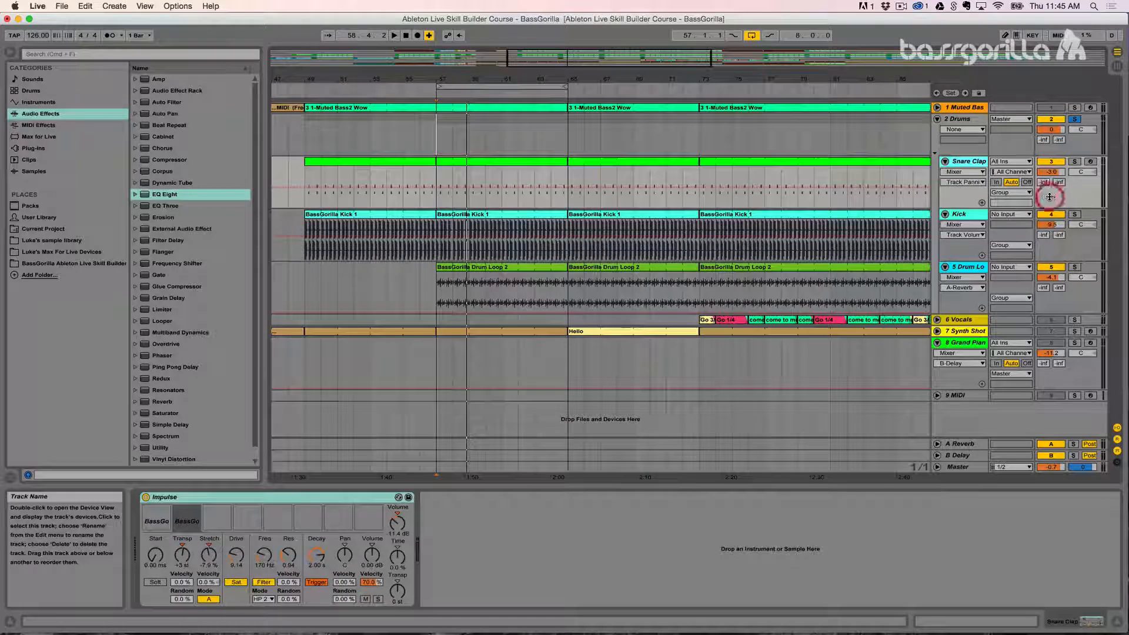
pyautogui.click(1089, 145)
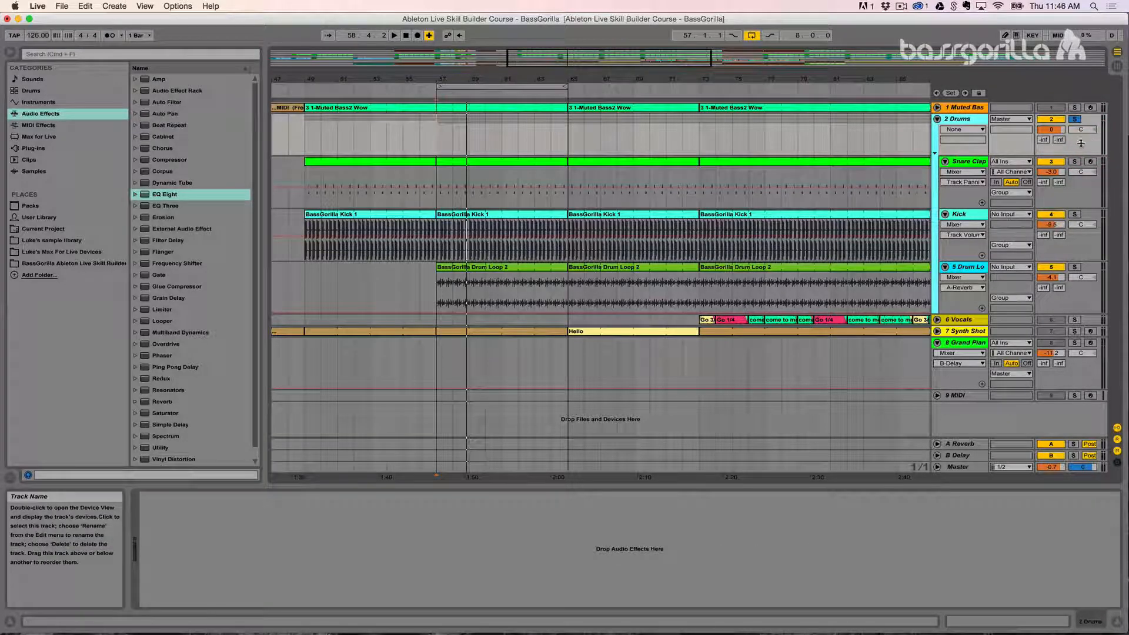
pyautogui.click(1051, 130)
pyautogui.moveTo(1052, 129); pyautogui.dragTo(1051, 159)
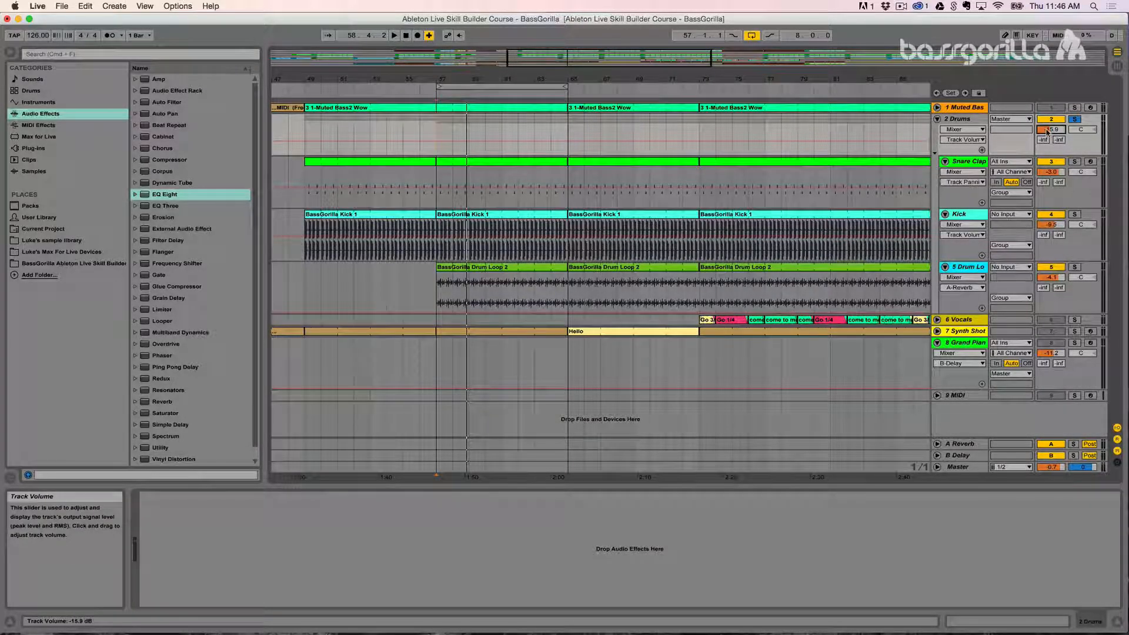
pyautogui.write('0')
pyautogui.press('Return')
# Step: During playback, lower the Drums group's volume to -5.6 dB and try its panning at 50R before recentring it
pyautogui.press('space')
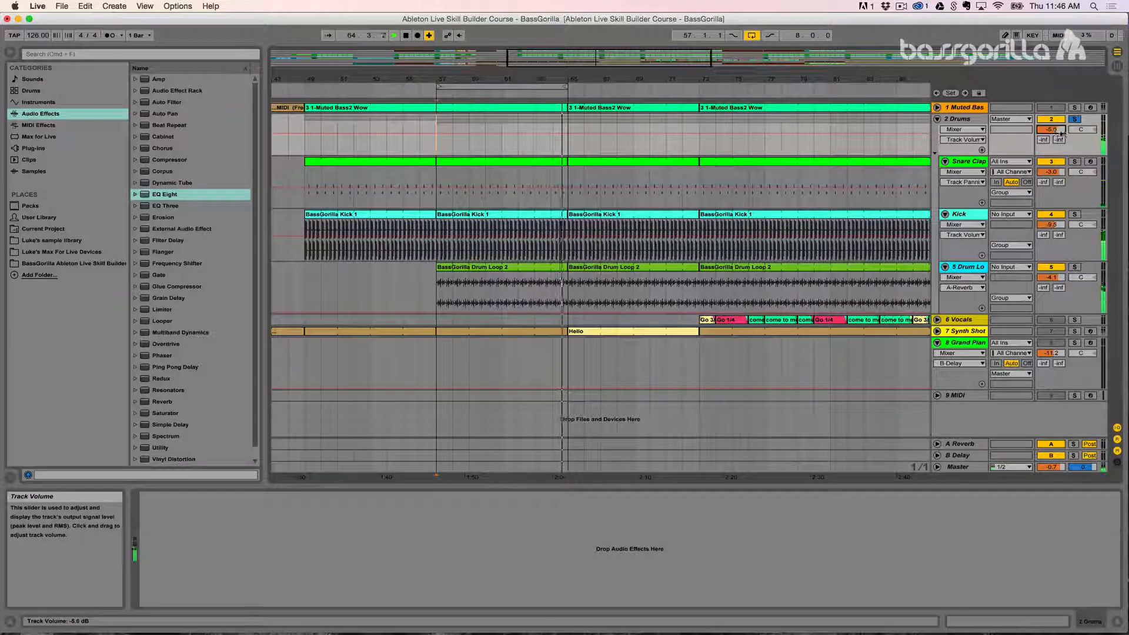
pyautogui.moveTo(1083, 132); pyautogui.dragTo(1082, 103)
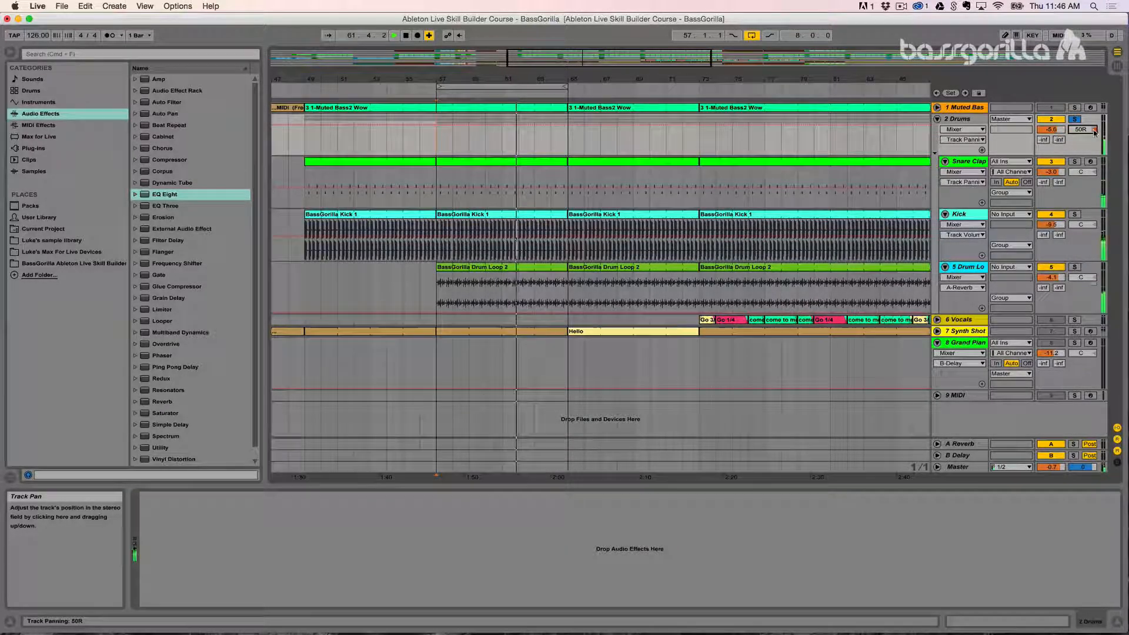
pyautogui.click(1095, 130)
# Step: Stop playback, take the Drums group out of solo and select its track
pyautogui.press('space')
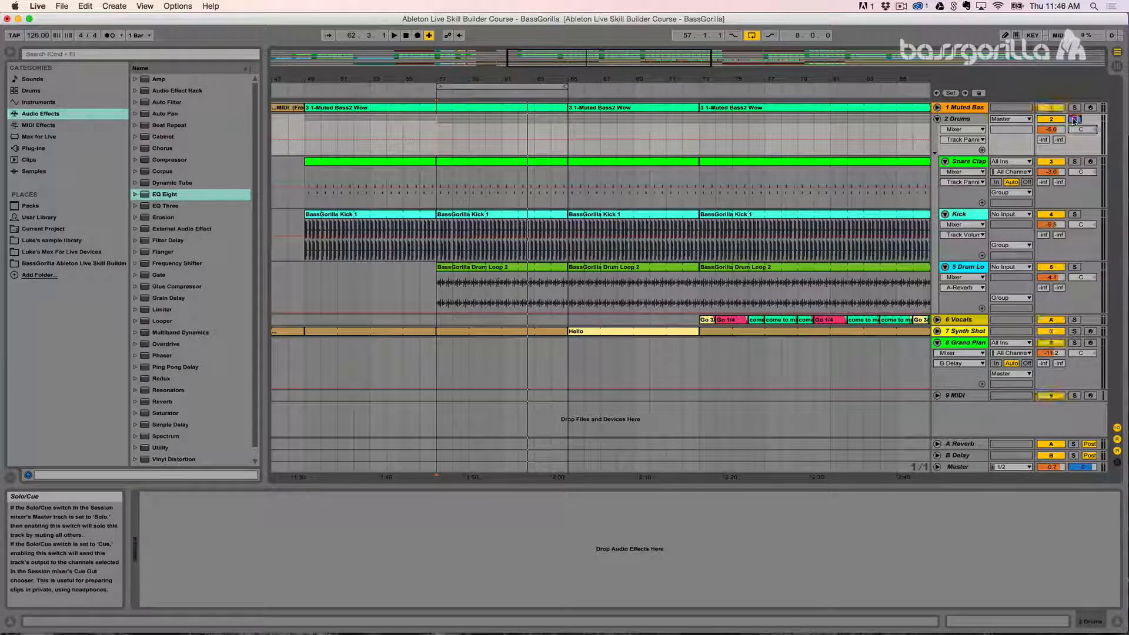
pyautogui.click(1074, 120)
pyautogui.click(973, 125)
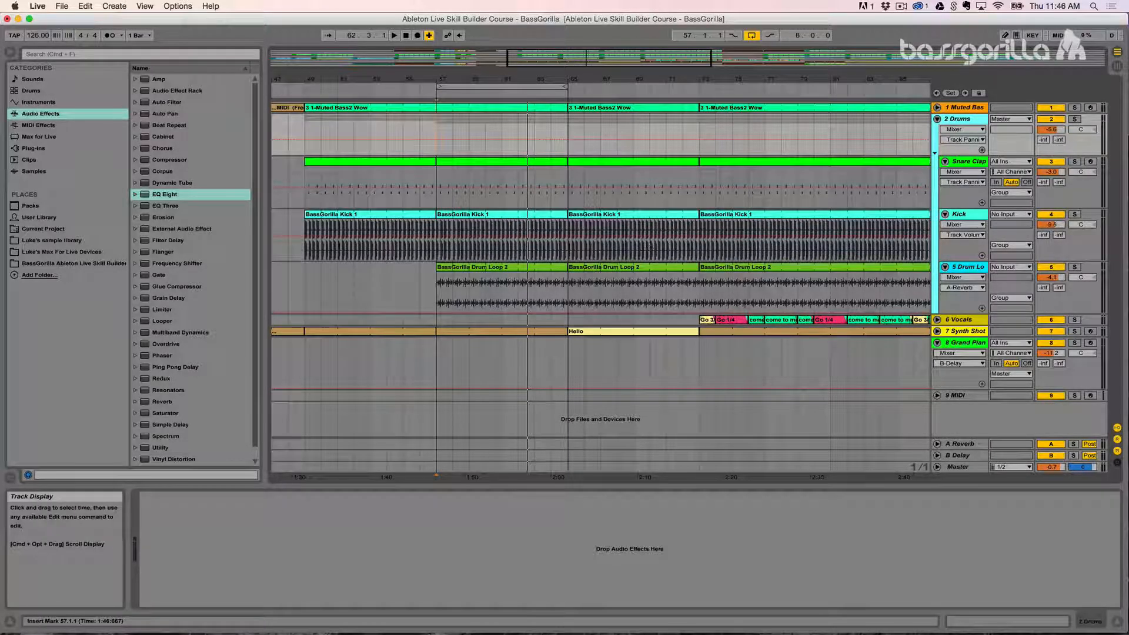
# Step: Add EQ Eight to the Drums group and enable its eighth filter as a high cut at 18 kHz
pyautogui.doubleClick(144, 195)
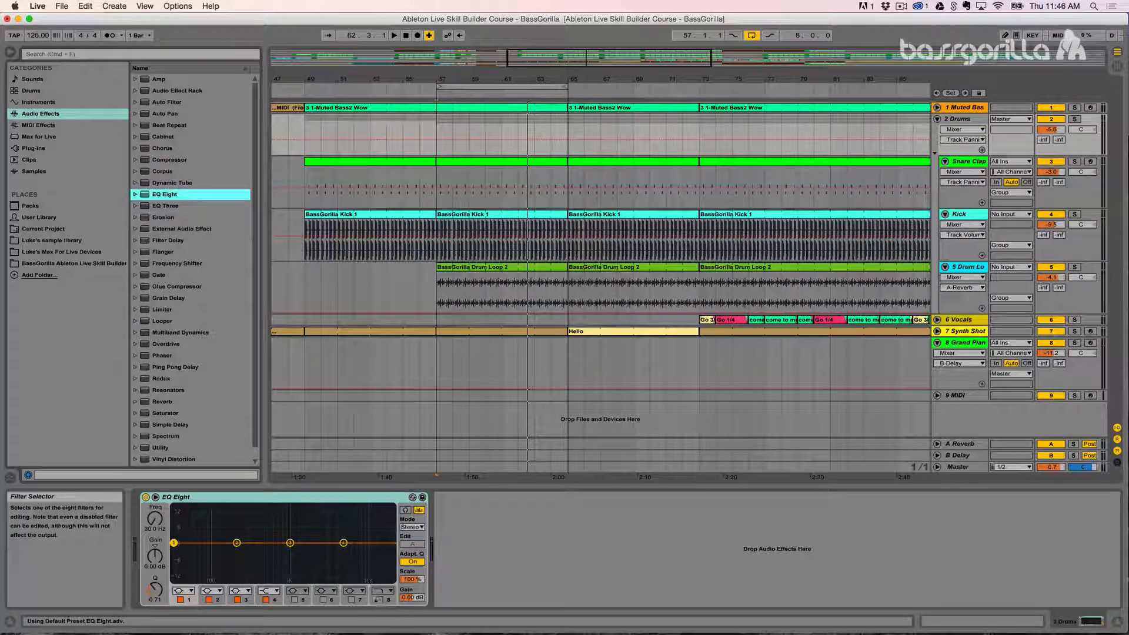
pyautogui.click(379, 600)
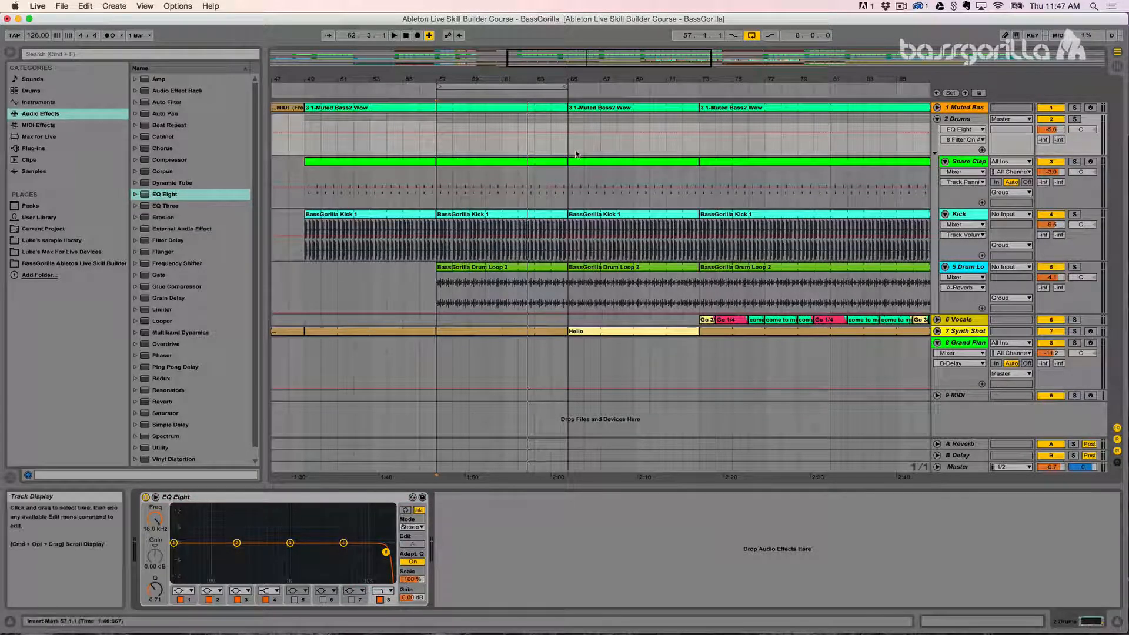
pyautogui.press('space')
pyautogui.press('space')
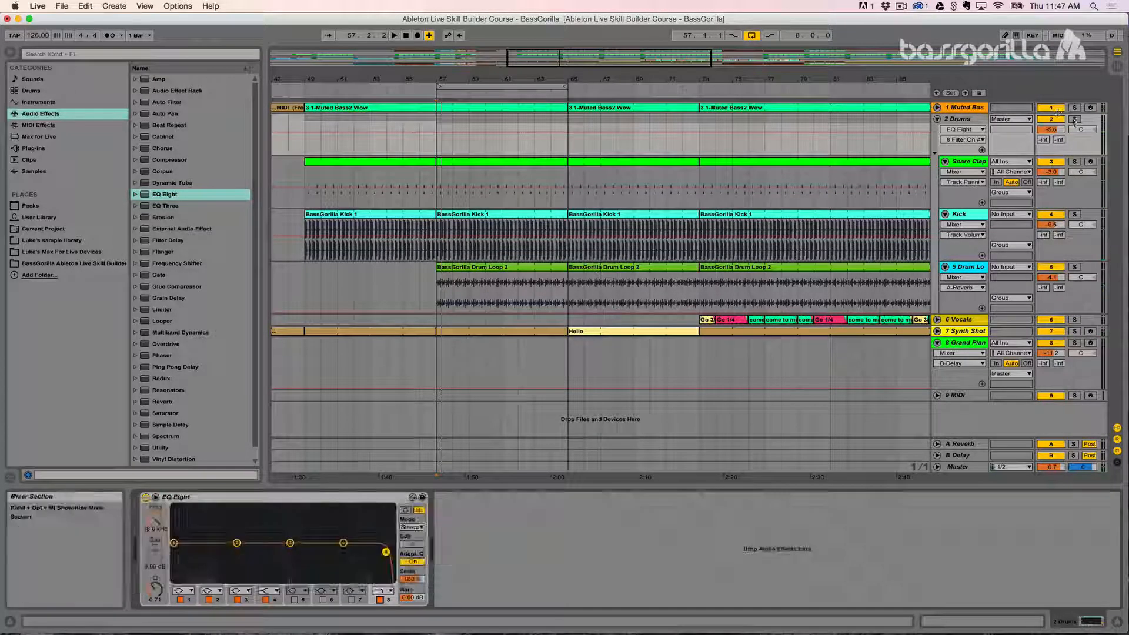
# Step: Solo the Drums group and, during playback, lower the EQ Eight high-cut frequency to about 217 Hz
pyautogui.click(1075, 120)
pyautogui.press('space')
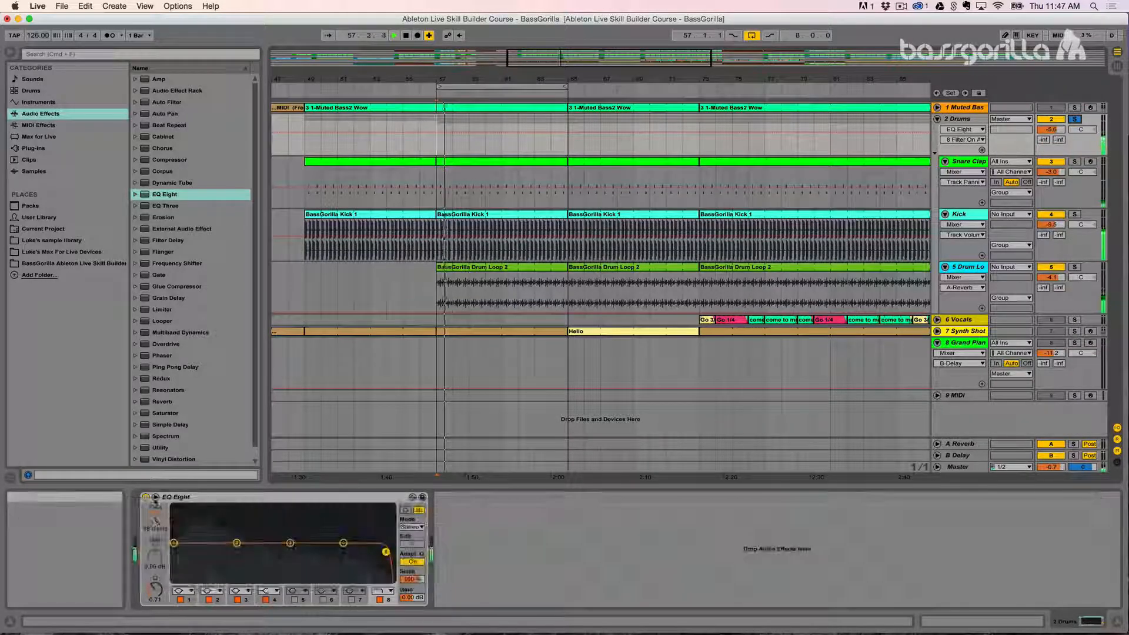
pyautogui.moveTo(386, 552); pyautogui.dragTo(252, 552)
pyautogui.press('space')
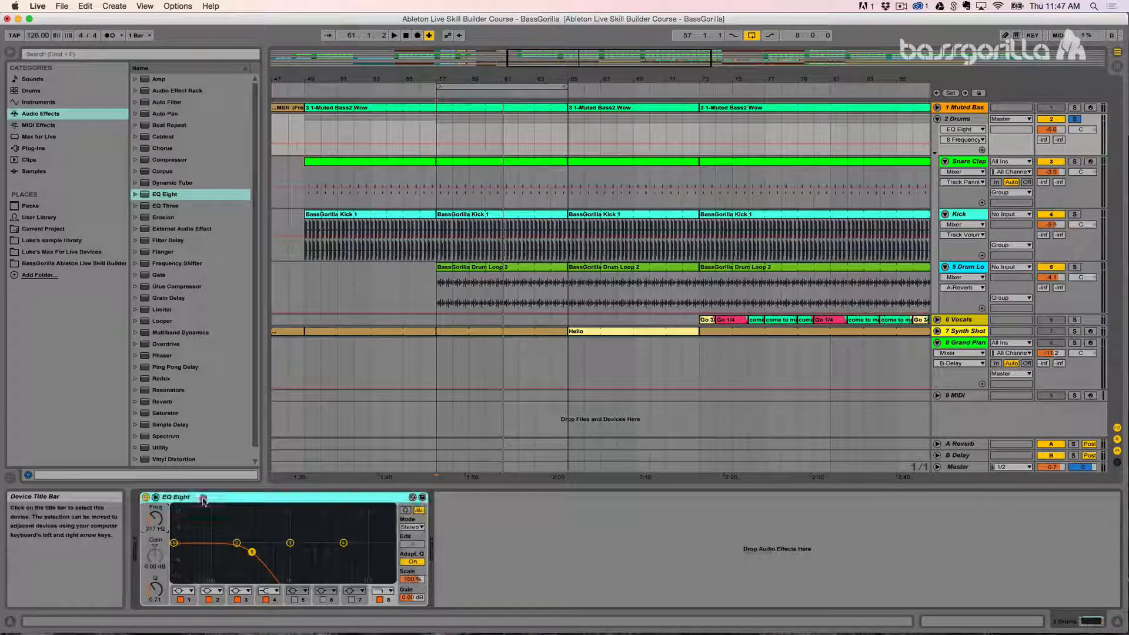
# Step: Delete EQ Eight from the Drums group
pyautogui.click(206, 497)
pyautogui.press('BackSpace')
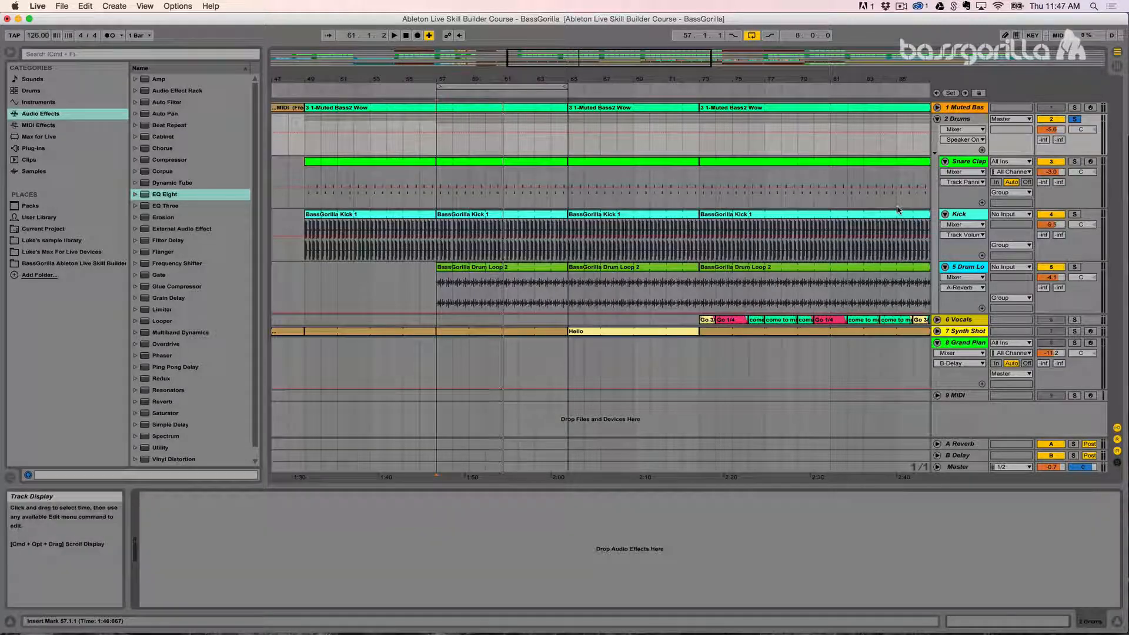
# Step: Compare the device chains of the Snare Clap, Kick and Drum Loop tracks with that of the Drums group
pyautogui.click(957, 167)
pyautogui.click(960, 250)
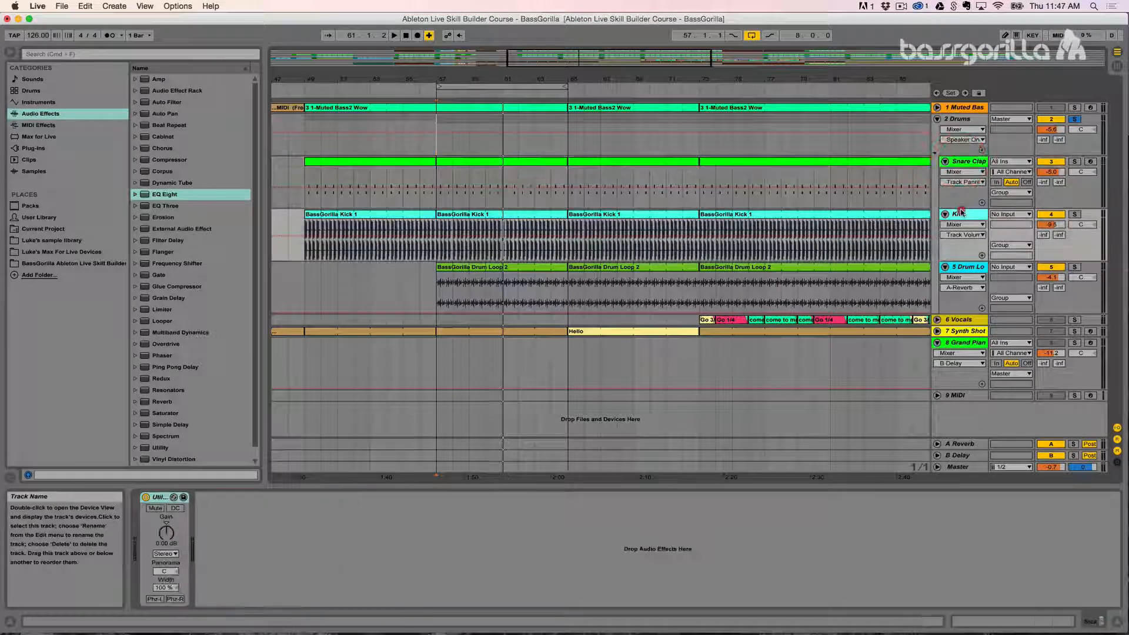
pyautogui.click(962, 269)
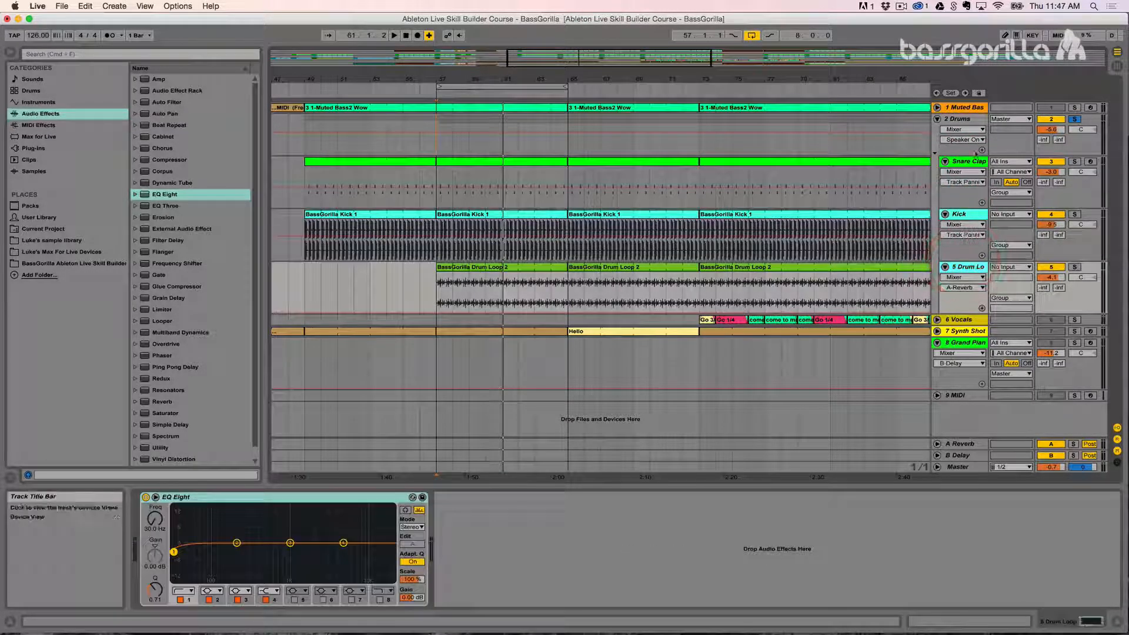
pyautogui.click(965, 120)
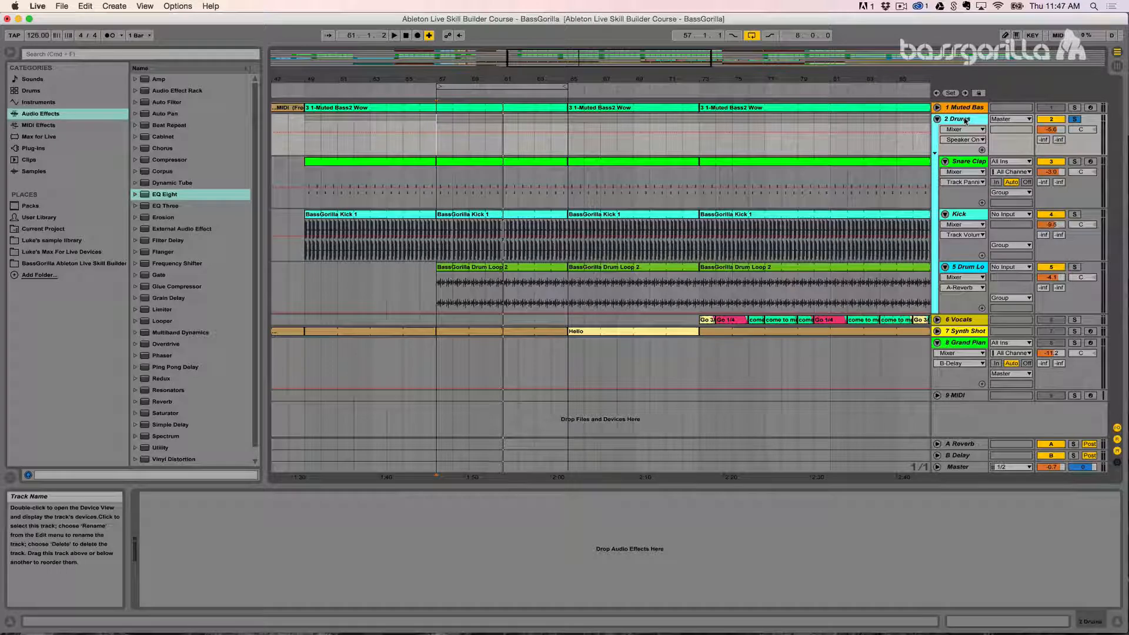
pyautogui.click(964, 166)
pyautogui.click(962, 216)
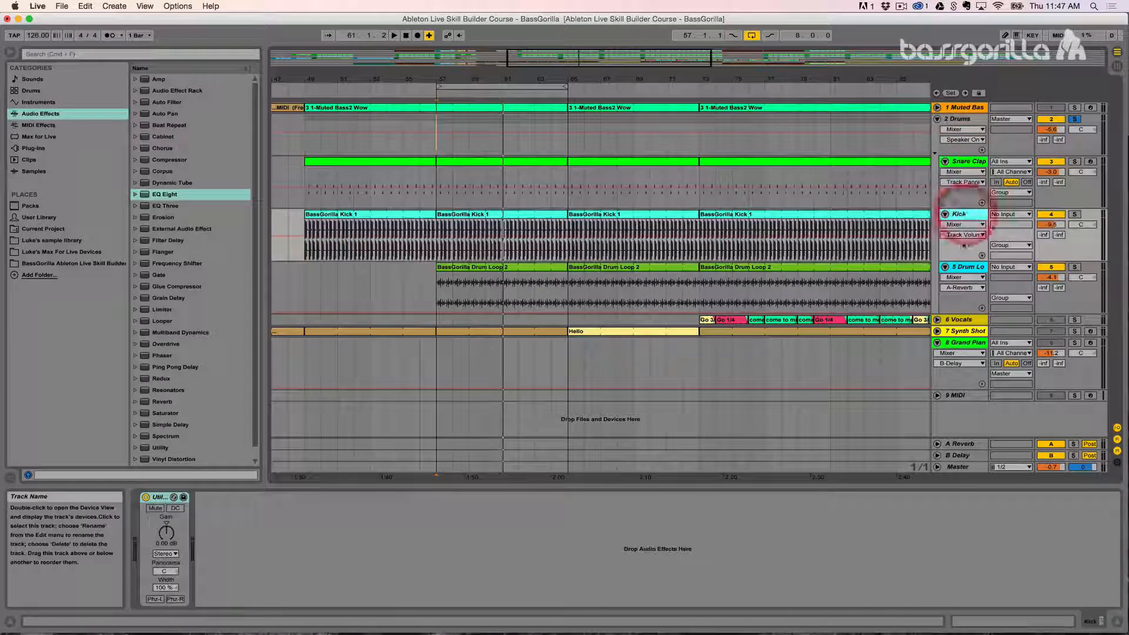
pyautogui.click(965, 270)
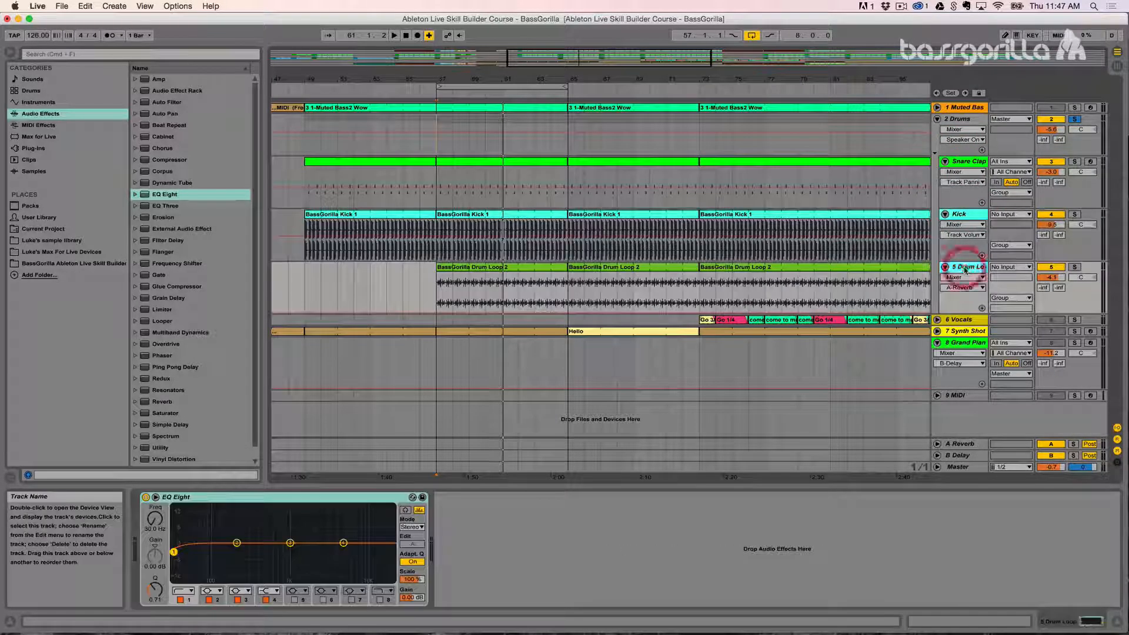
pyautogui.click(968, 120)
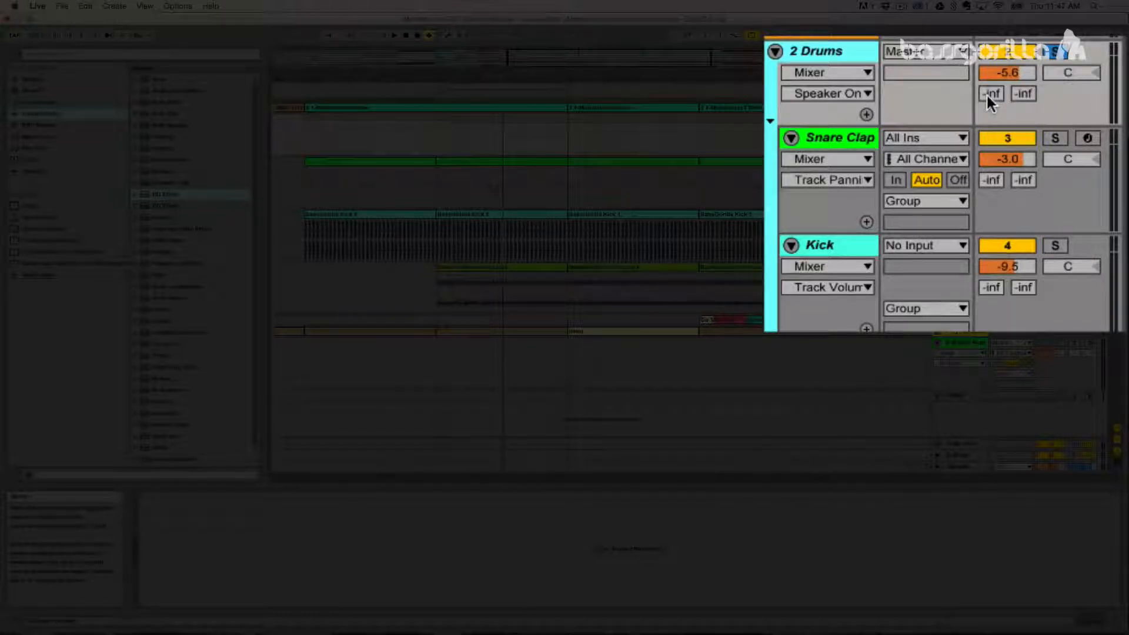
# Step: Check the Drums group's A-Reverb send and its output routing choices, keeping the output on Master
pyautogui.moveTo(986, 93); pyautogui.dragTo(986, 82)
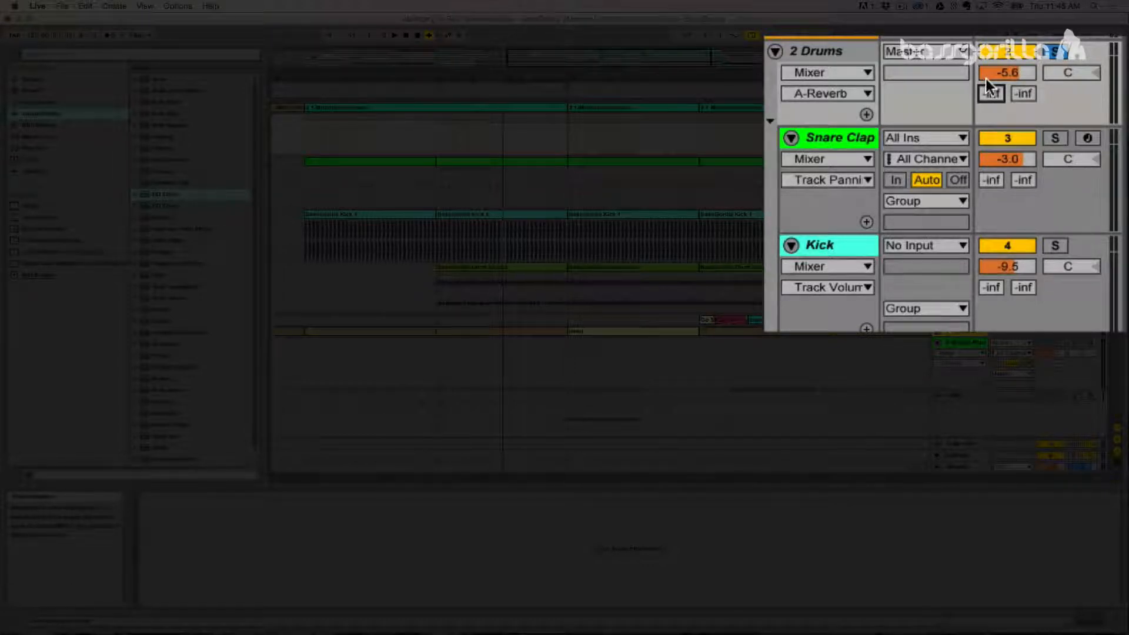
pyautogui.click(838, 54)
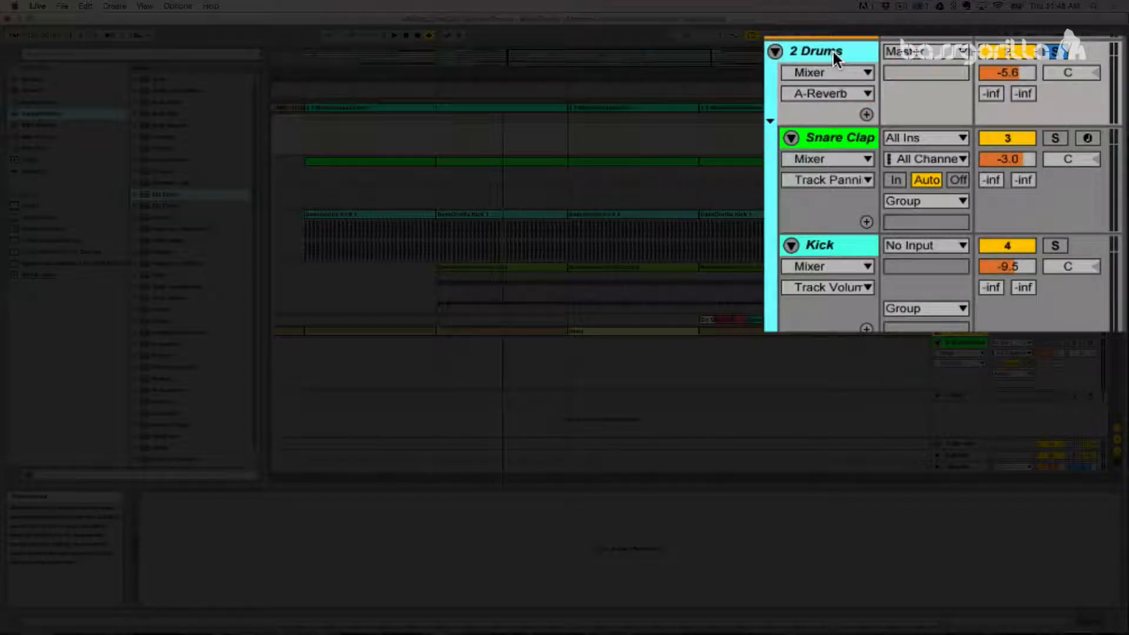
pyautogui.click(927, 52)
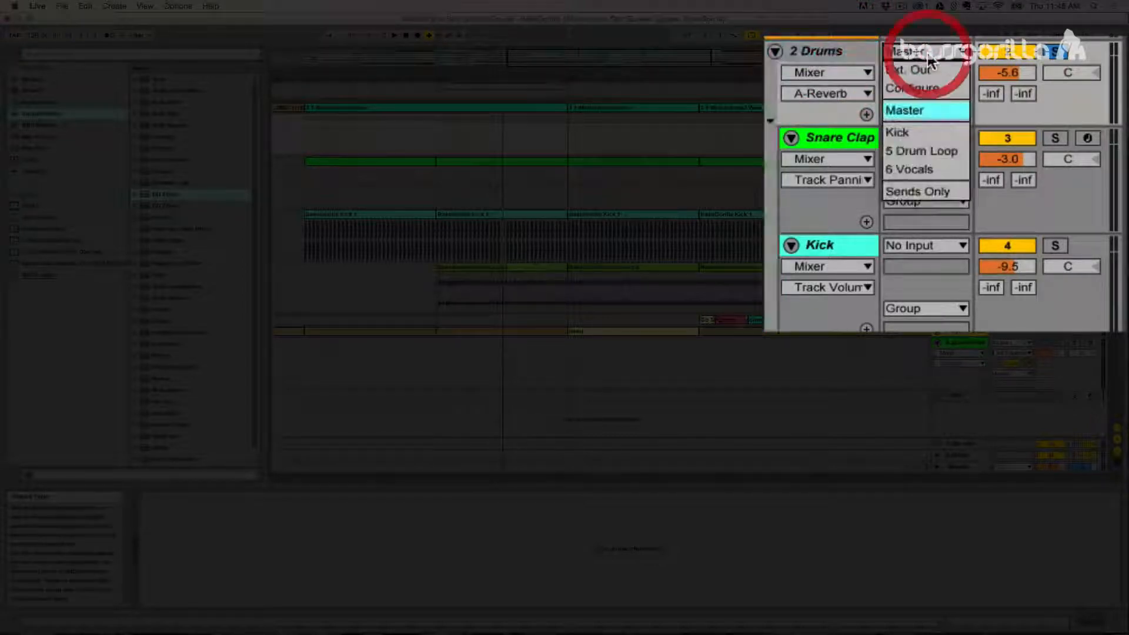
pyautogui.click(928, 113)
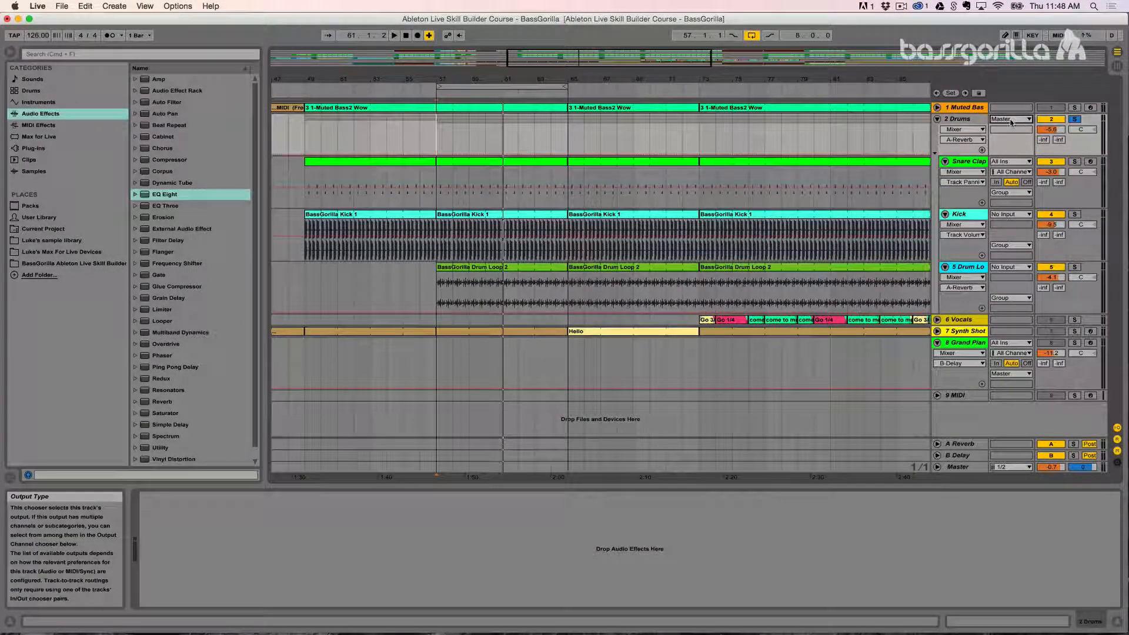
pyautogui.moveTo(1043, 139); pyautogui.dragTo(1043, 118)
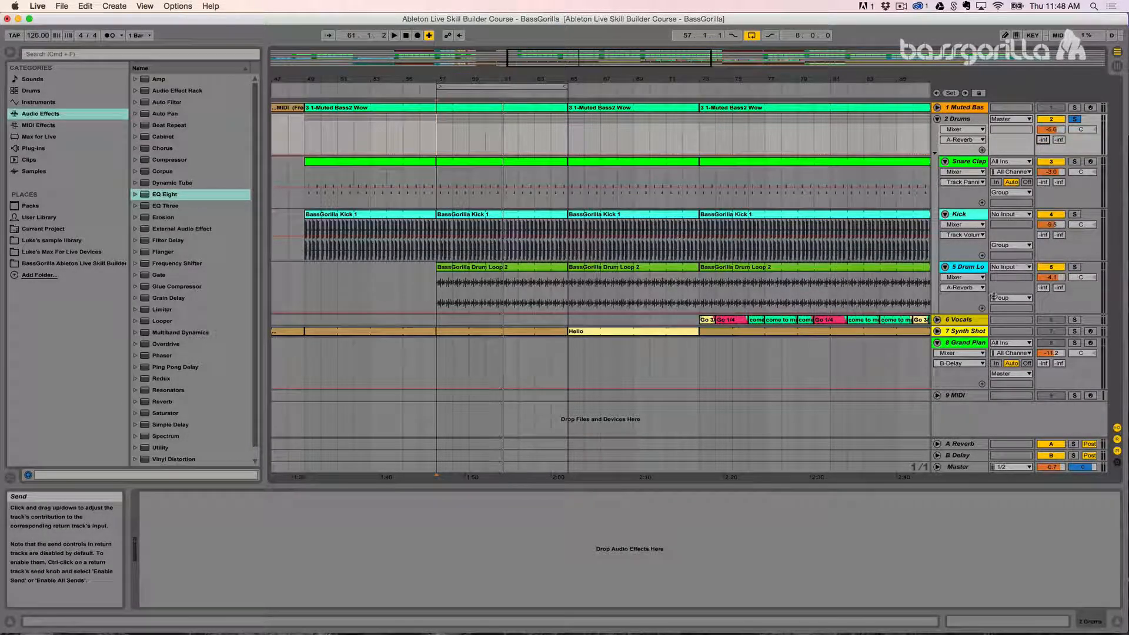
# Step: Unfold the A Reverb return and, during playback, raise the Drums group's reverb send to -3.0 dB before settling it at -9.7 dB
pyautogui.click(960, 445)
pyautogui.click(937, 445)
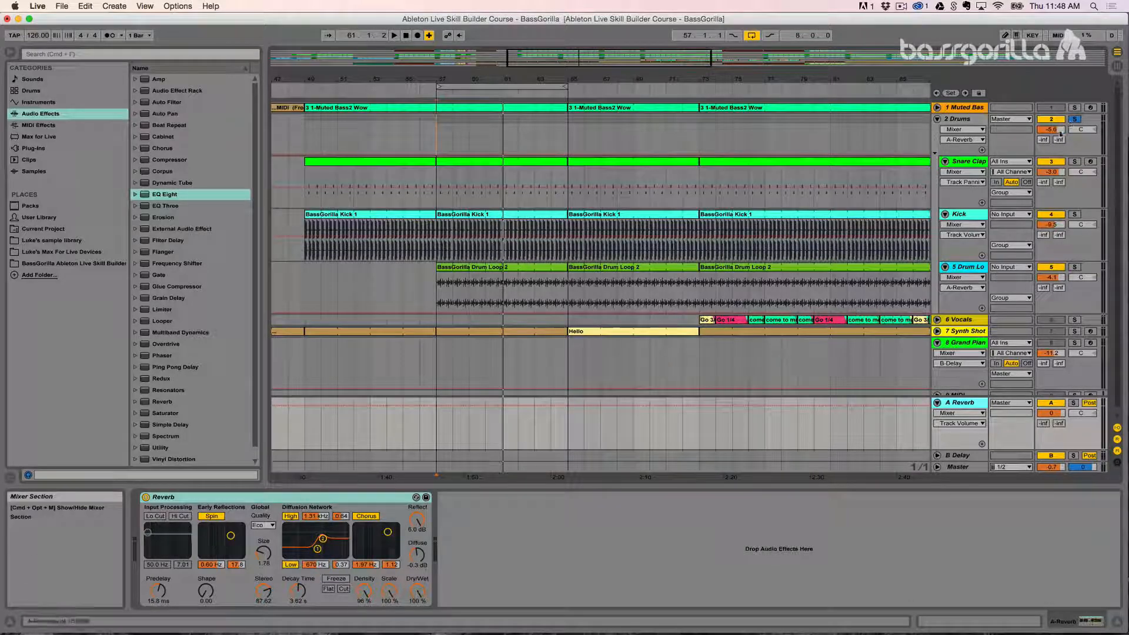
pyautogui.press('space')
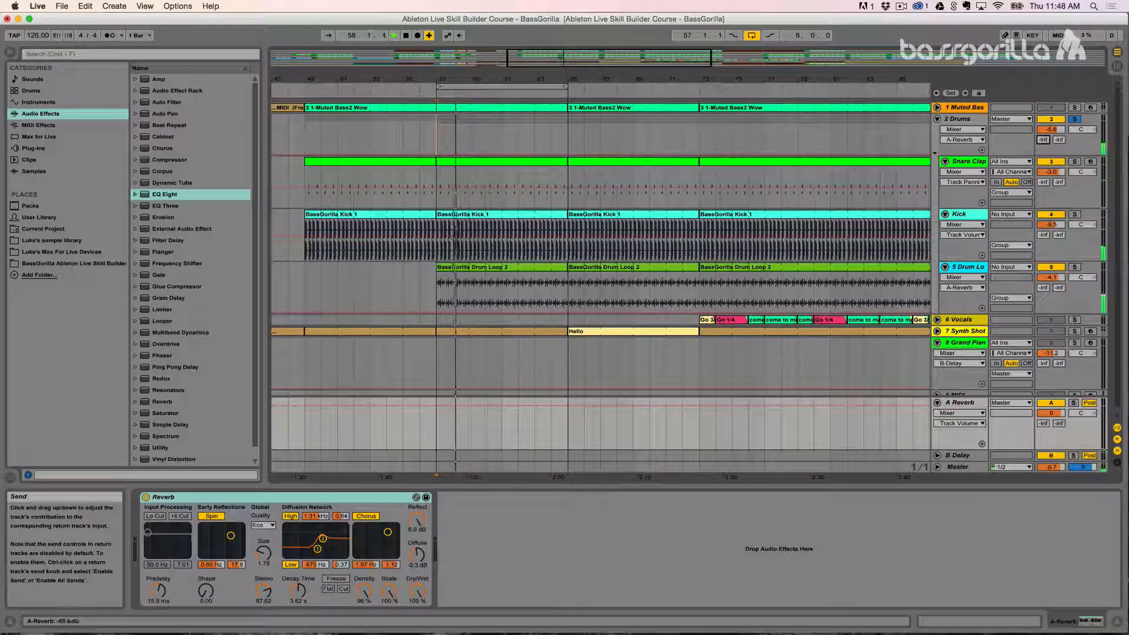
pyautogui.moveTo(1043, 141); pyautogui.dragTo(1044, 85)
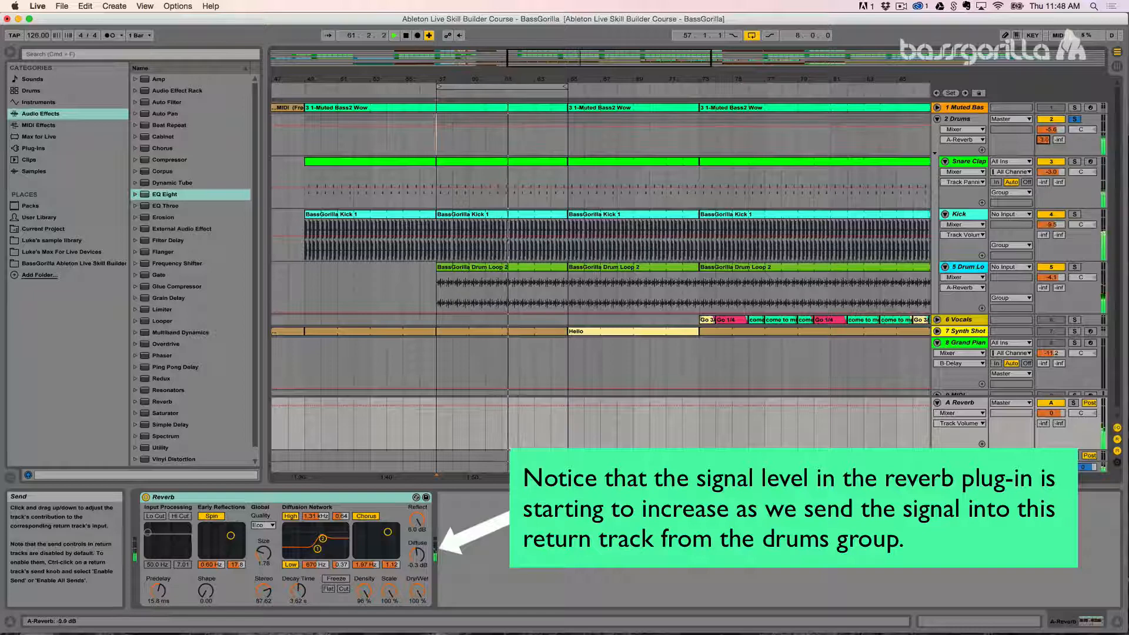
pyautogui.moveTo(1043, 141); pyautogui.dragTo(1043, 155)
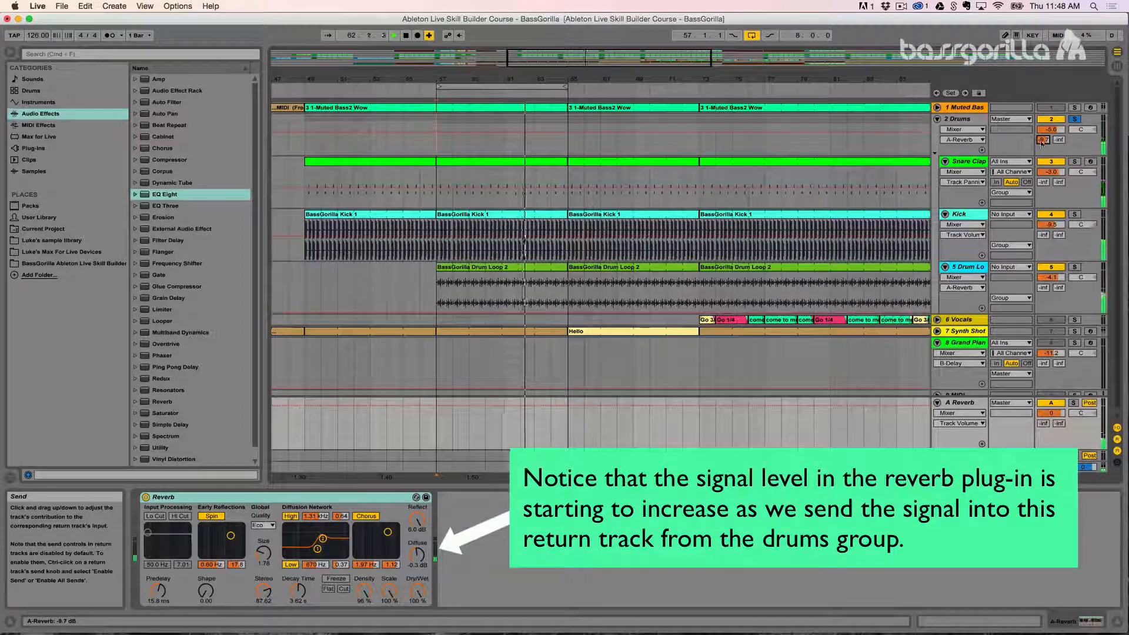
pyautogui.press('space')
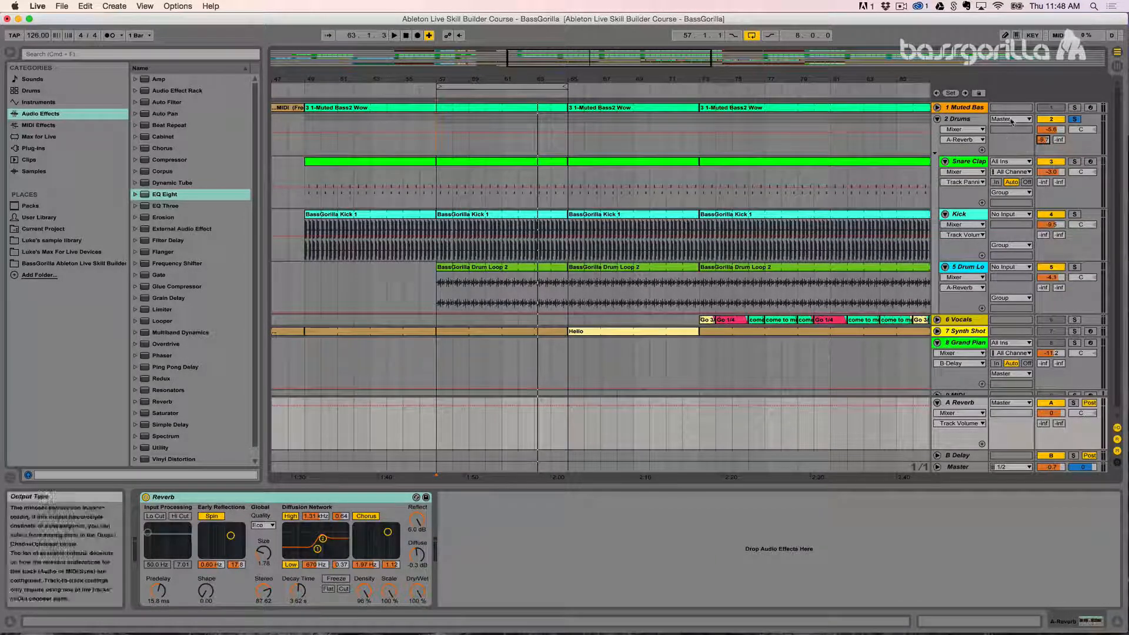
# Step: Unfold the Master track and trace the signal path through the Drums group, the A Reverb return and Master
pyautogui.click(960, 468)
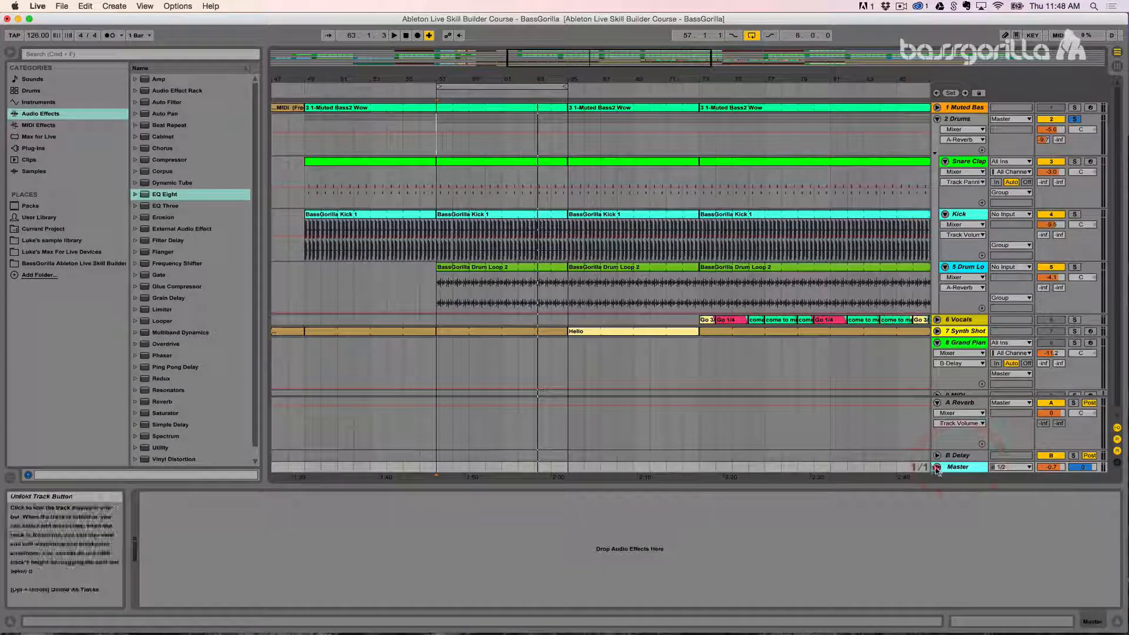
pyautogui.click(937, 467)
pyautogui.click(961, 119)
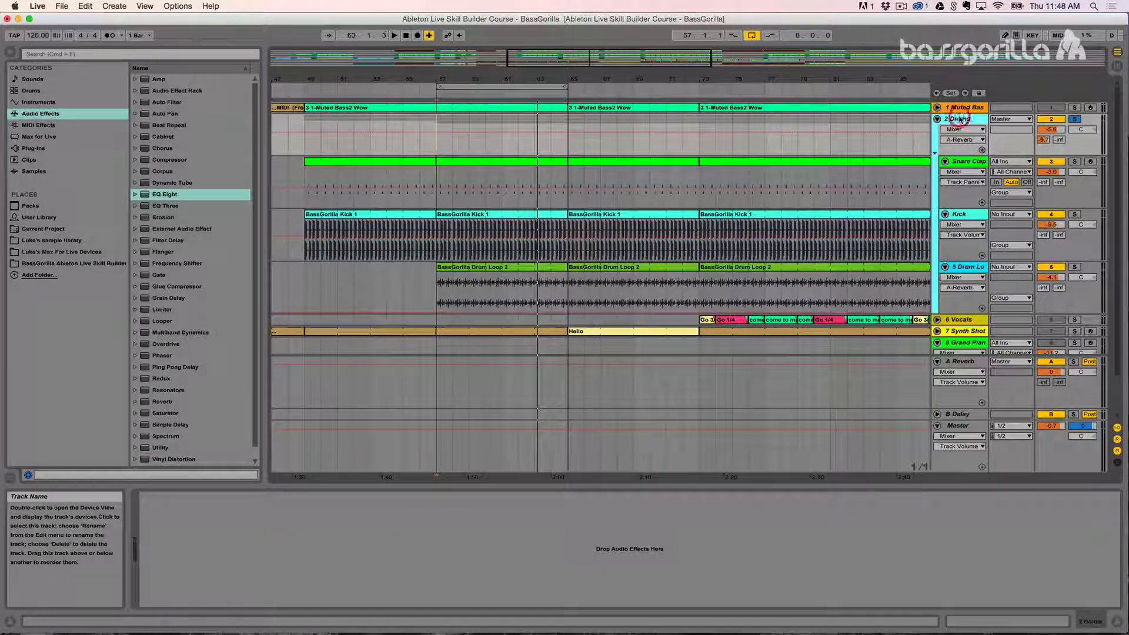
pyautogui.click(954, 430)
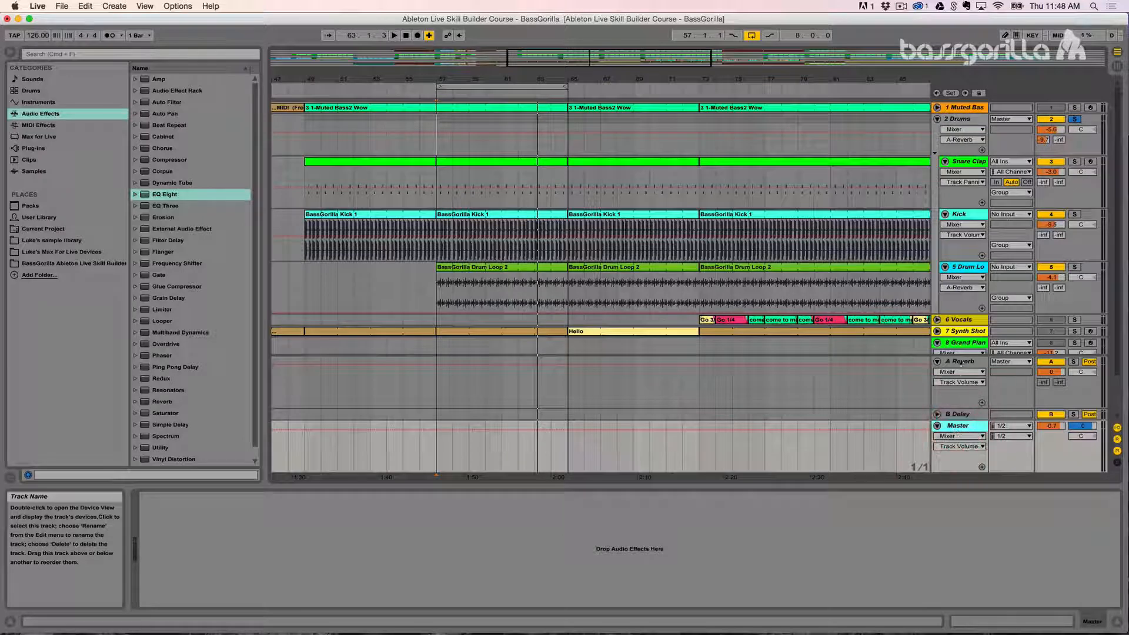
pyautogui.click(961, 118)
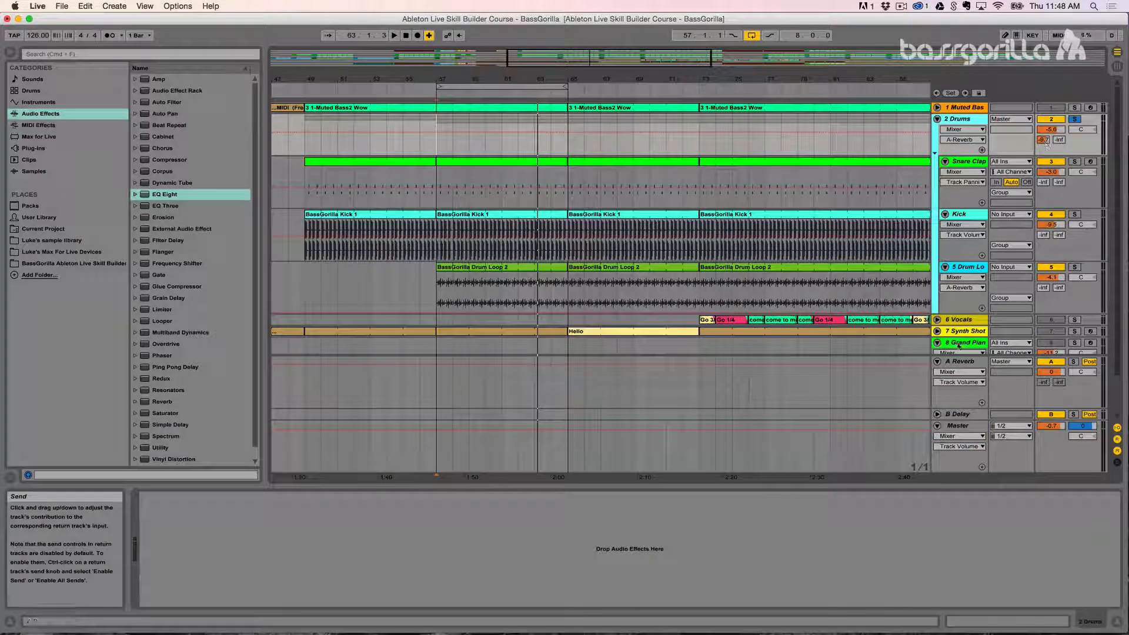
pyautogui.click(963, 362)
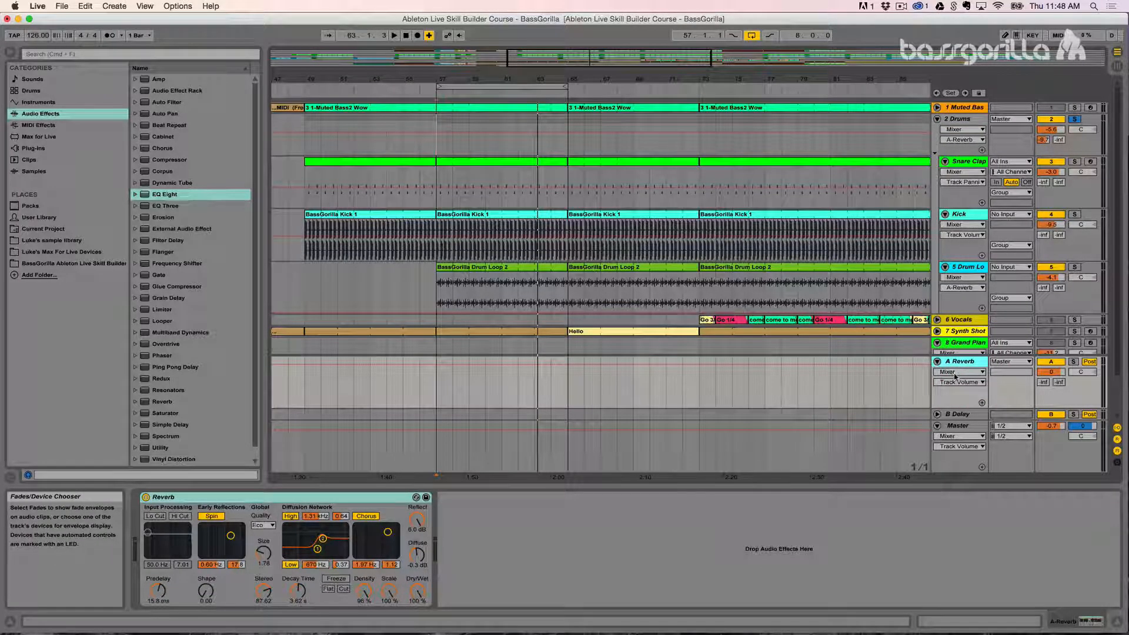
pyautogui.click(956, 429)
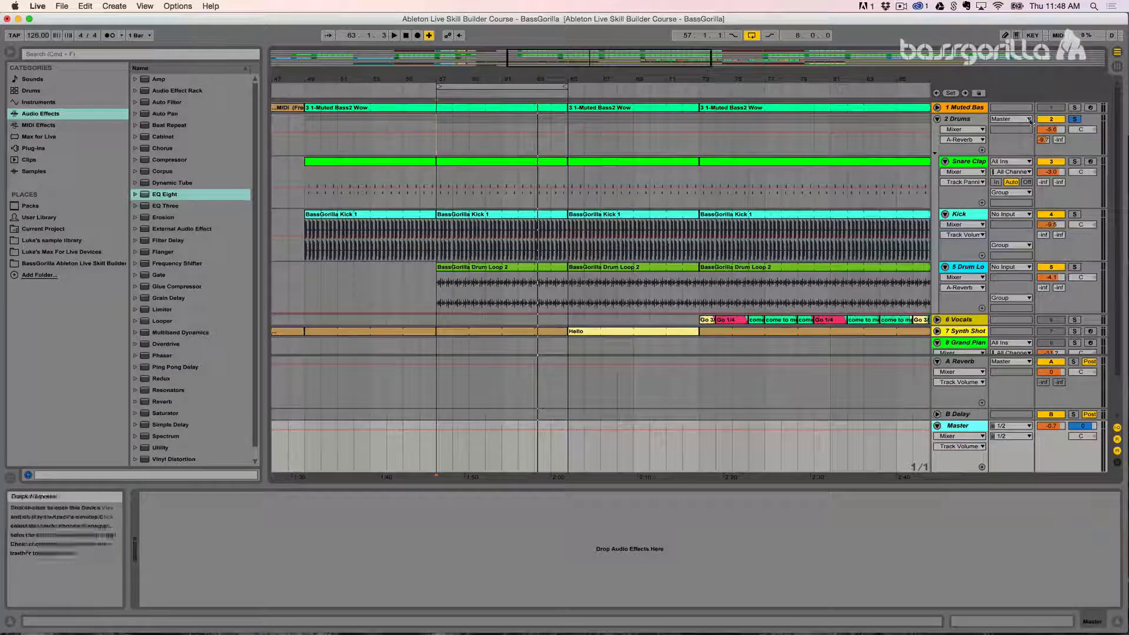
# Step: Play the soloed Drums group briefly, solo the A Reverb return instead and play it while viewing its devices
pyautogui.press('space')
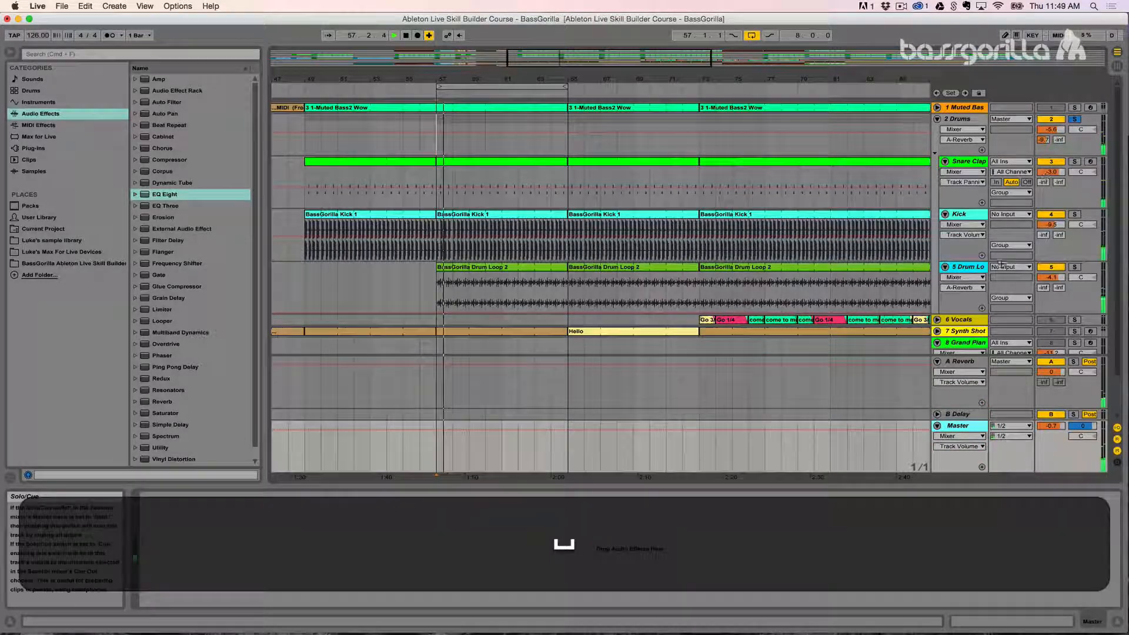
pyautogui.press('space')
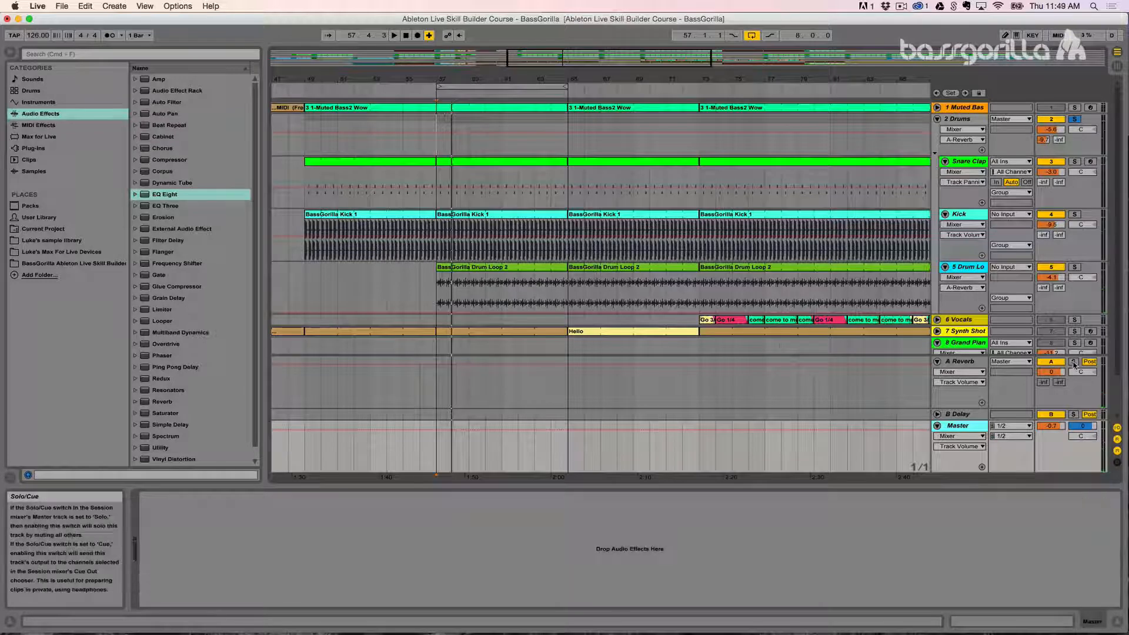
pyautogui.click(1073, 363)
pyautogui.press('space')
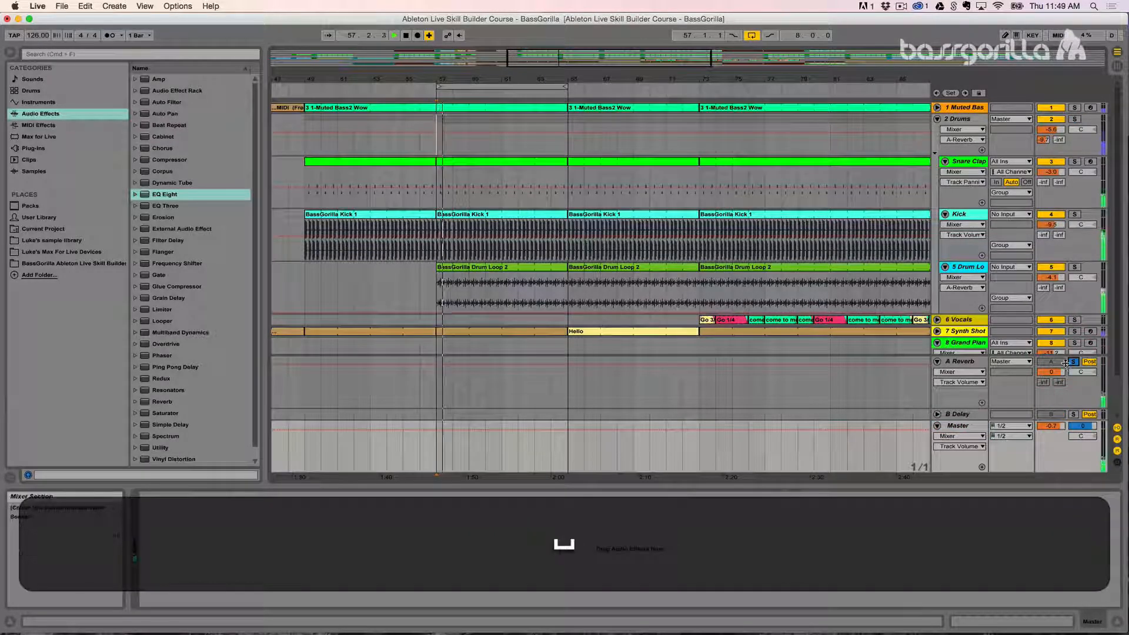
pyautogui.click(965, 375)
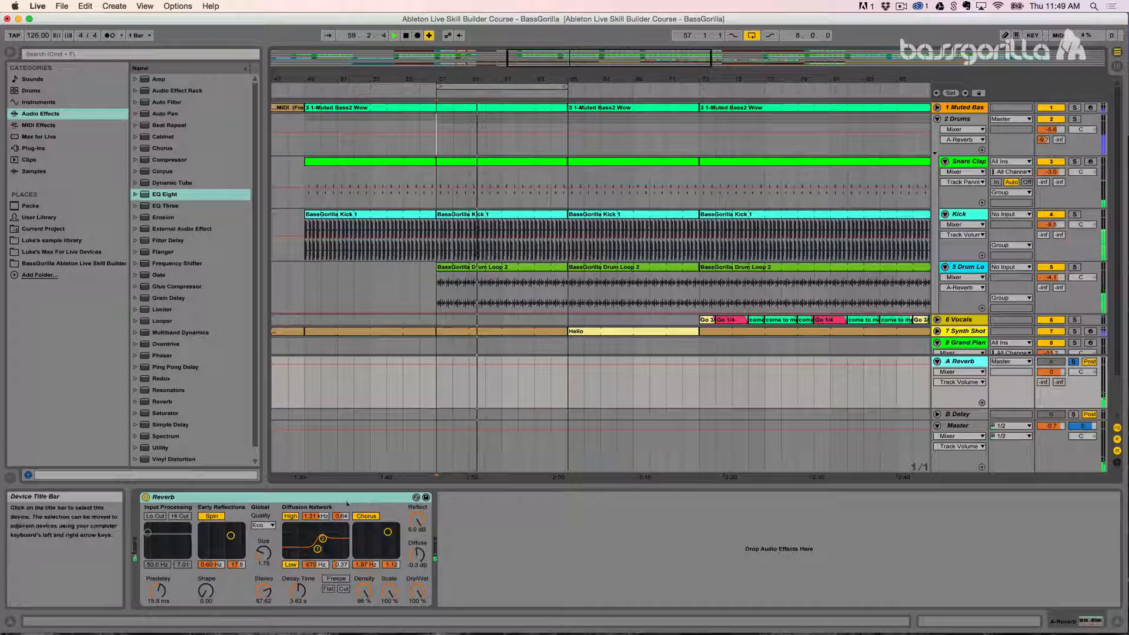
pyautogui.press('space')
# Step: Select the Reverb device on the soloed return, play from bar 57 and stop playback
pyautogui.click(275, 497)
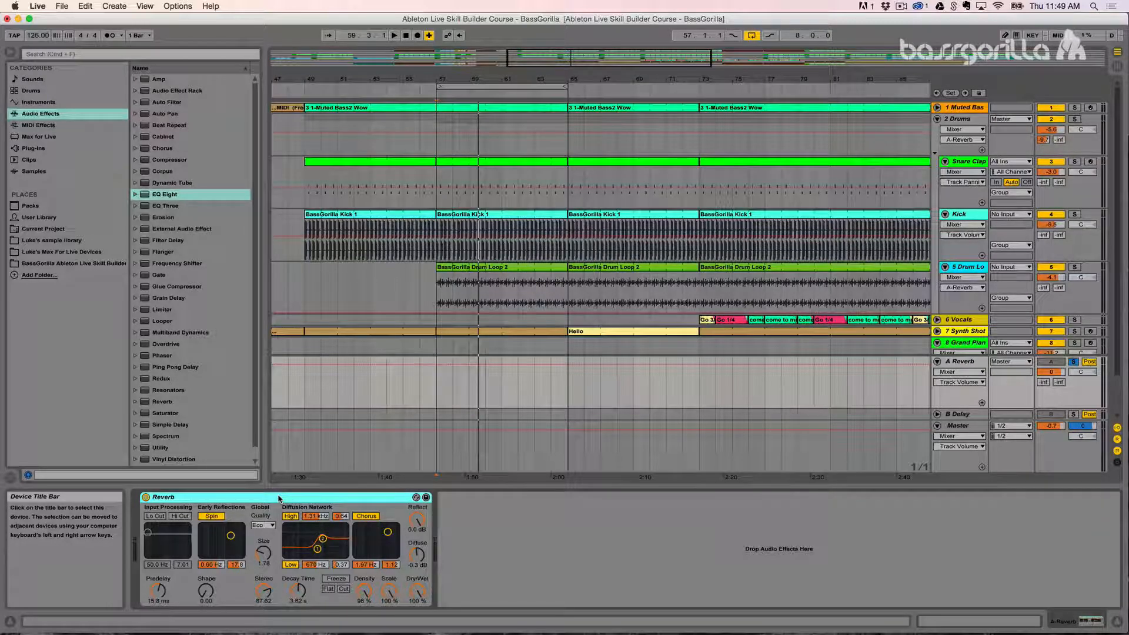
pyautogui.press('space')
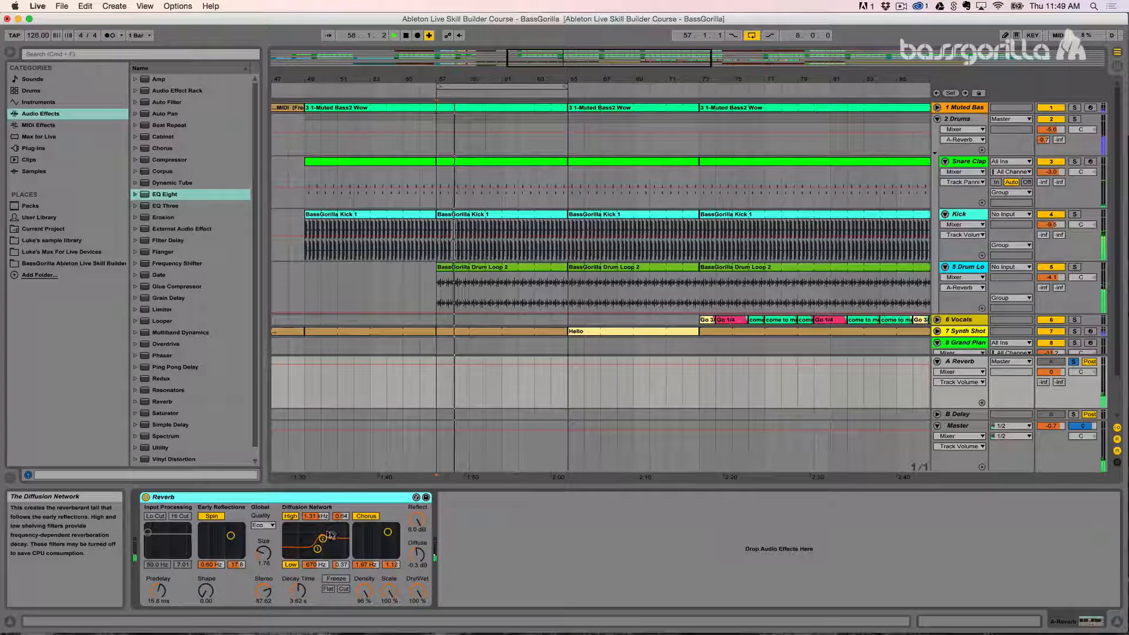
pyautogui.press('space')
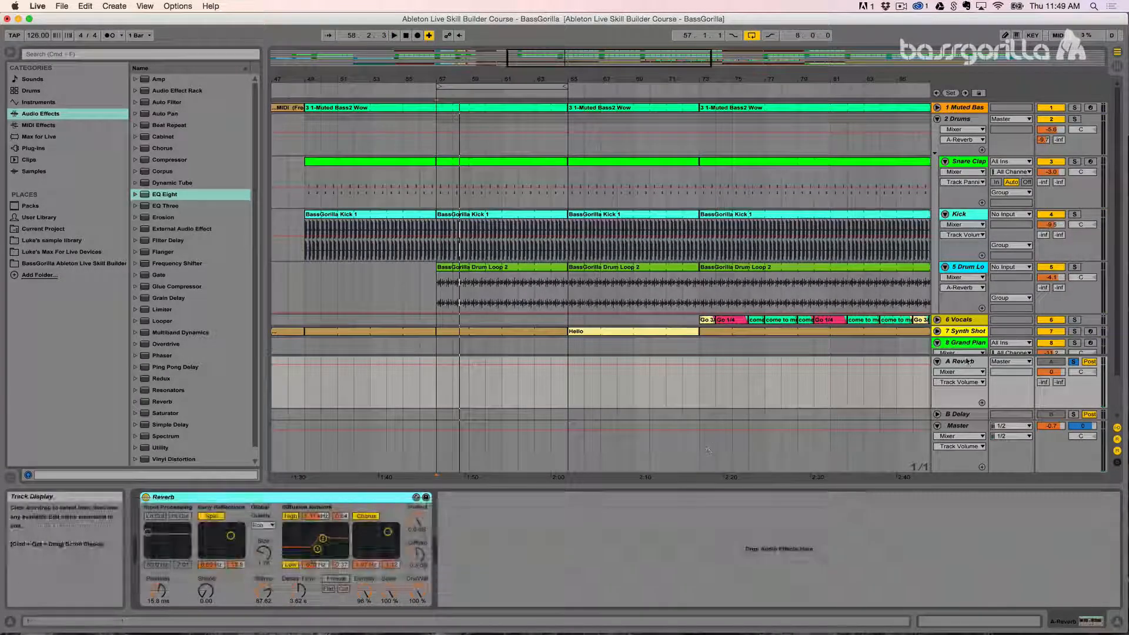
# Step: Vary the Dry/Wet amount of the Reverb device on the A Reverb return and bring it back to 100%
pyautogui.moveTo(417, 593); pyautogui.dragTo(417, 624)
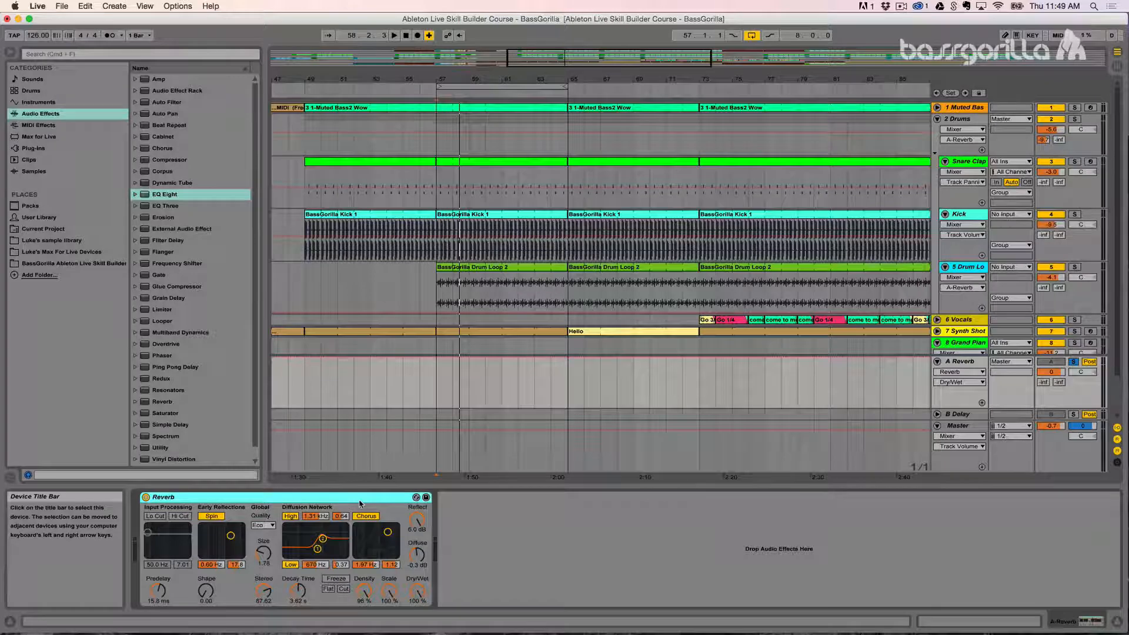
pyautogui.click(417, 590)
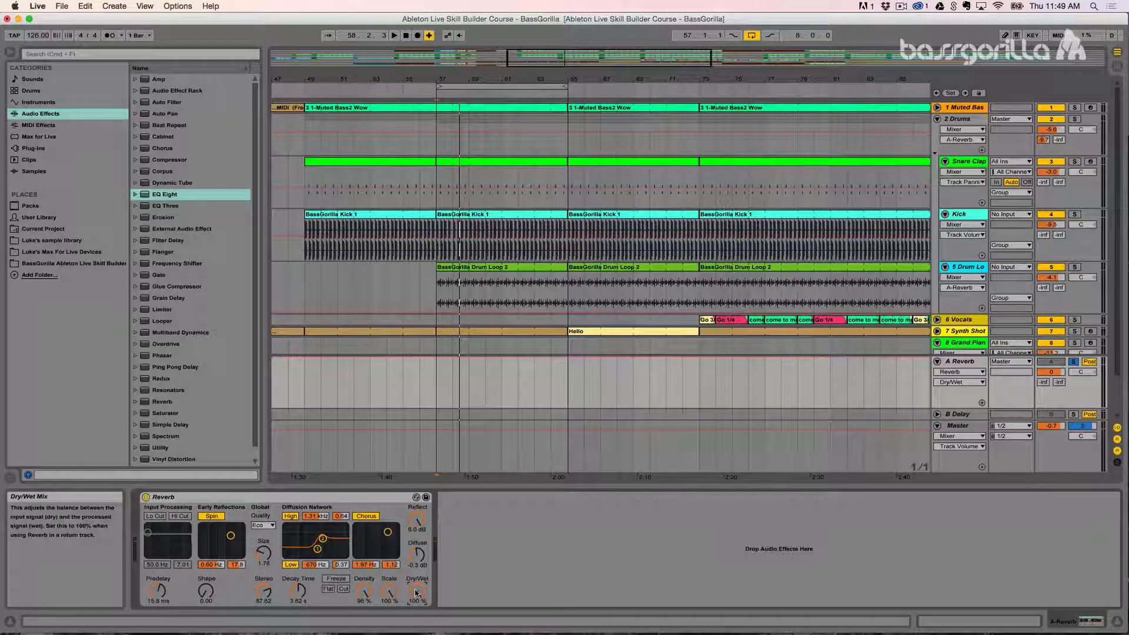
pyautogui.moveTo(416, 591); pyautogui.dragTo(416, 558)
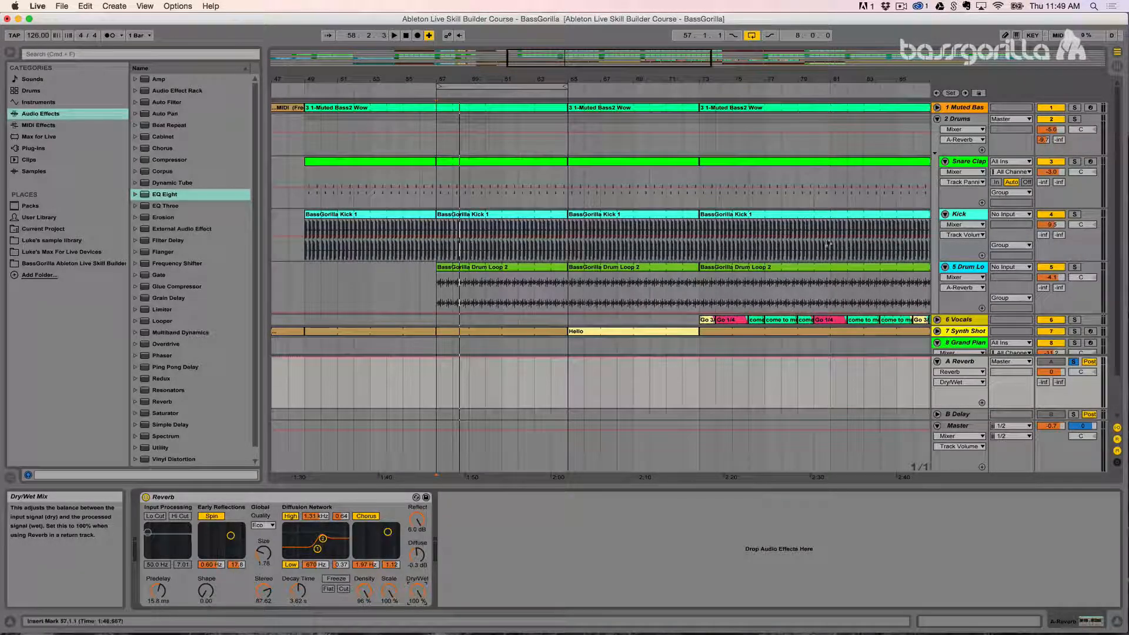
# Step: Set the Drums group's reverb send to -12 dB and unfold the B Delay return with its Delay device shown
pyautogui.click(964, 118)
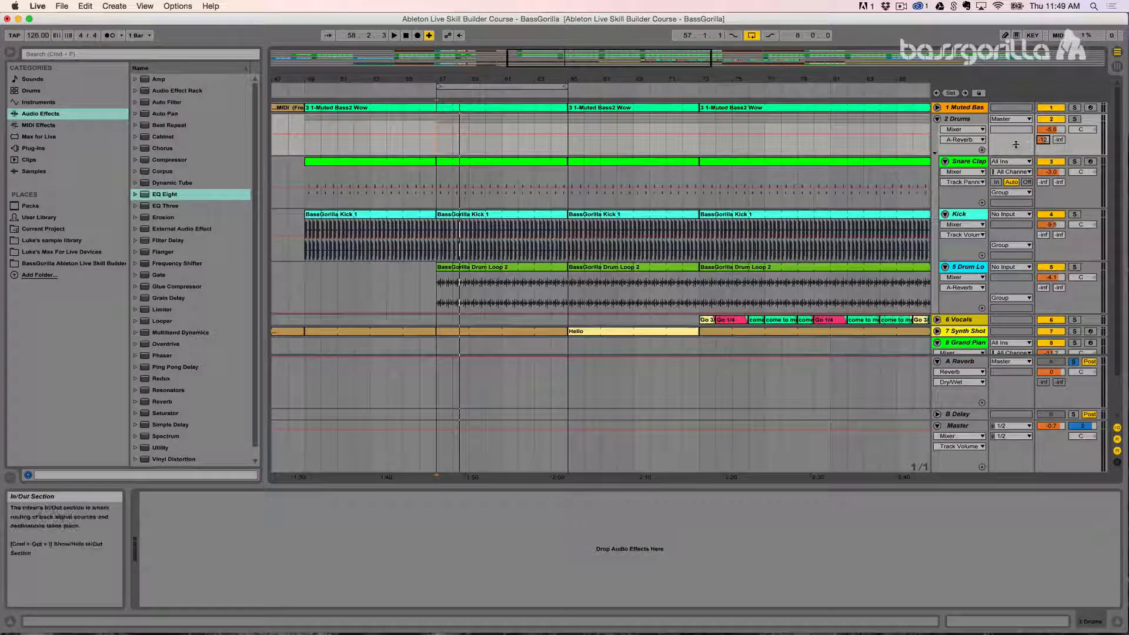
pyautogui.click(941, 414)
pyautogui.click(938, 414)
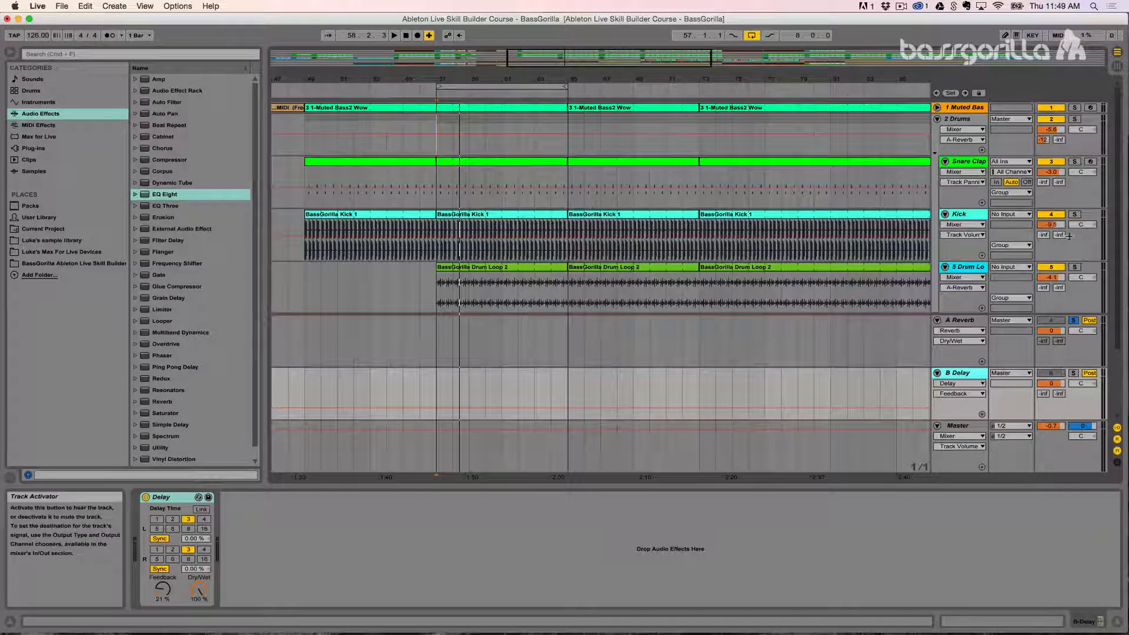
# Step: Solo the Drums group, start playback and raise its B Delay send to about -17 dB
pyautogui.click(959, 119)
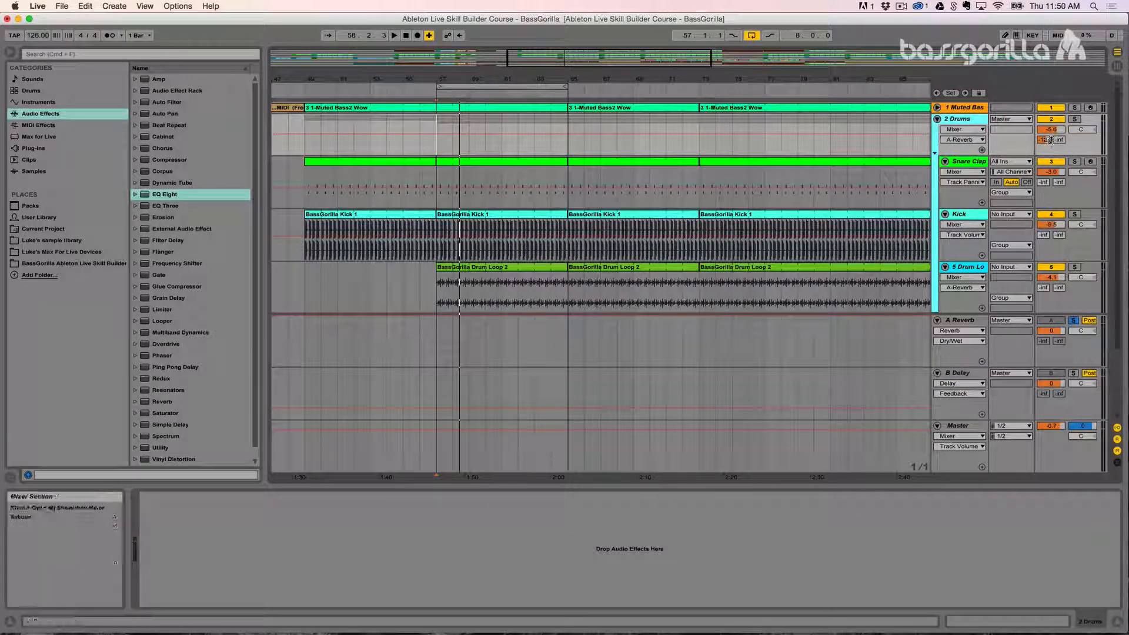
pyautogui.click(1075, 119)
pyautogui.press('space')
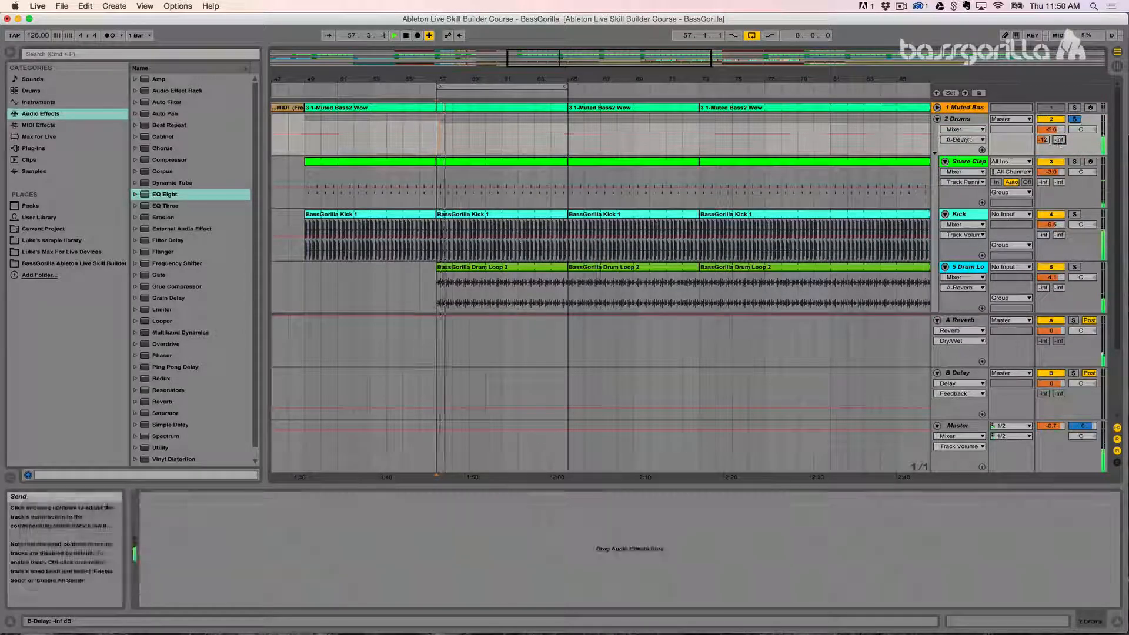
pyautogui.moveTo(1059, 142)
pyautogui.mouseDown()
pyautogui.moveTo(1058, 104)
pyautogui.moveTo(1059, 119)
pyautogui.mouseUp()
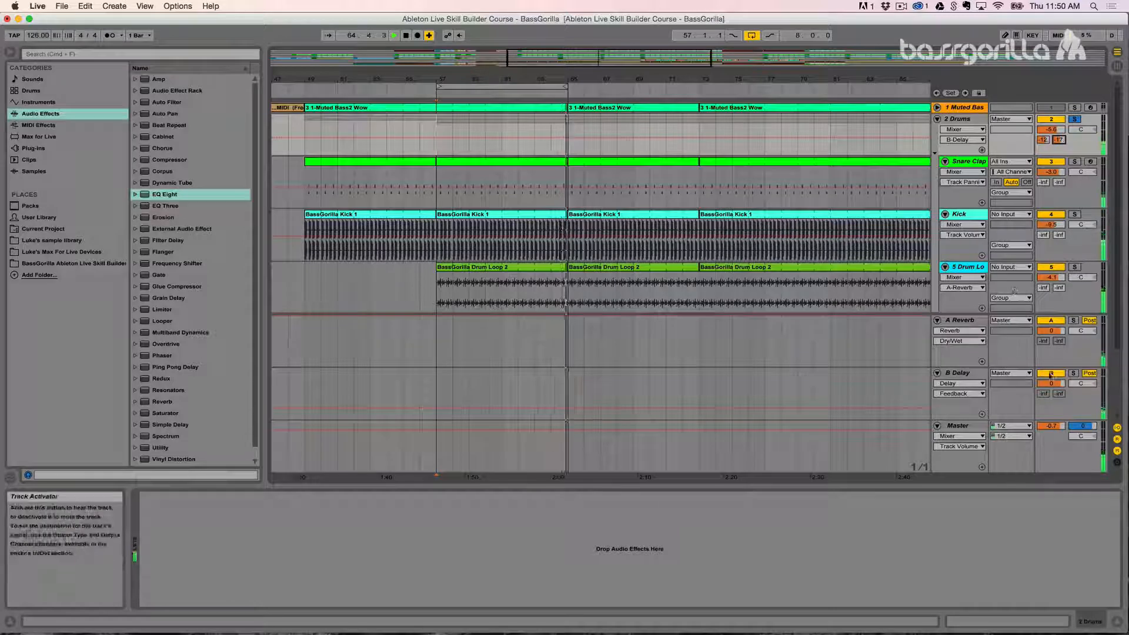
# Step: Solo the B Delay return to hear it, lower the Drums group's delay send to -inf, view the Delay device and stop playback
pyautogui.click(1073, 373)
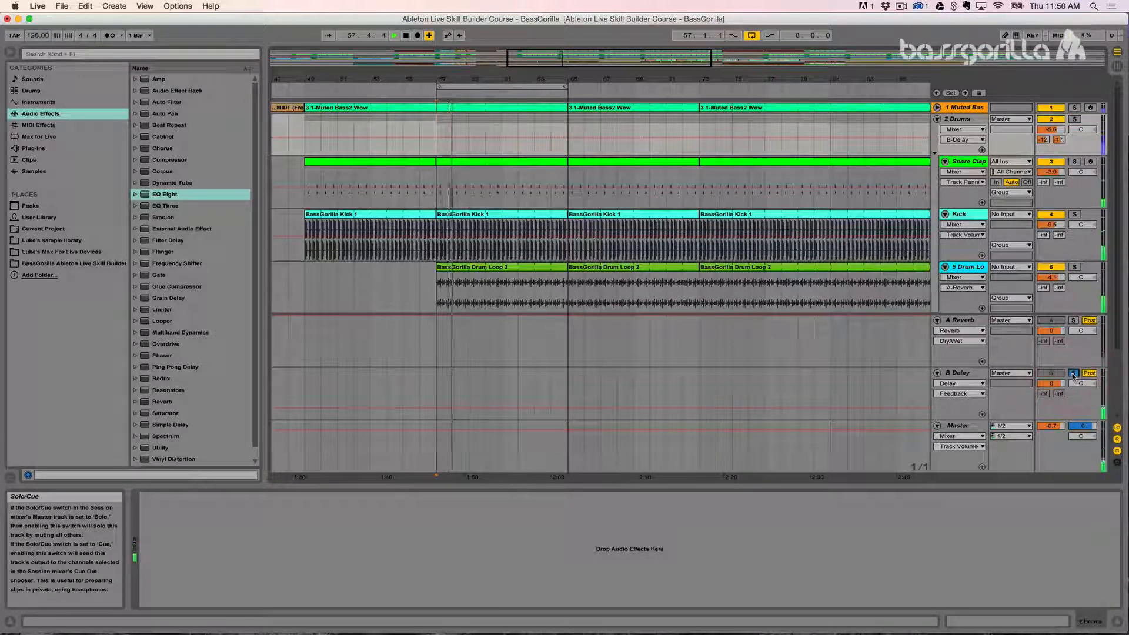
pyautogui.moveTo(1063, 142); pyautogui.dragTo(1063, 130)
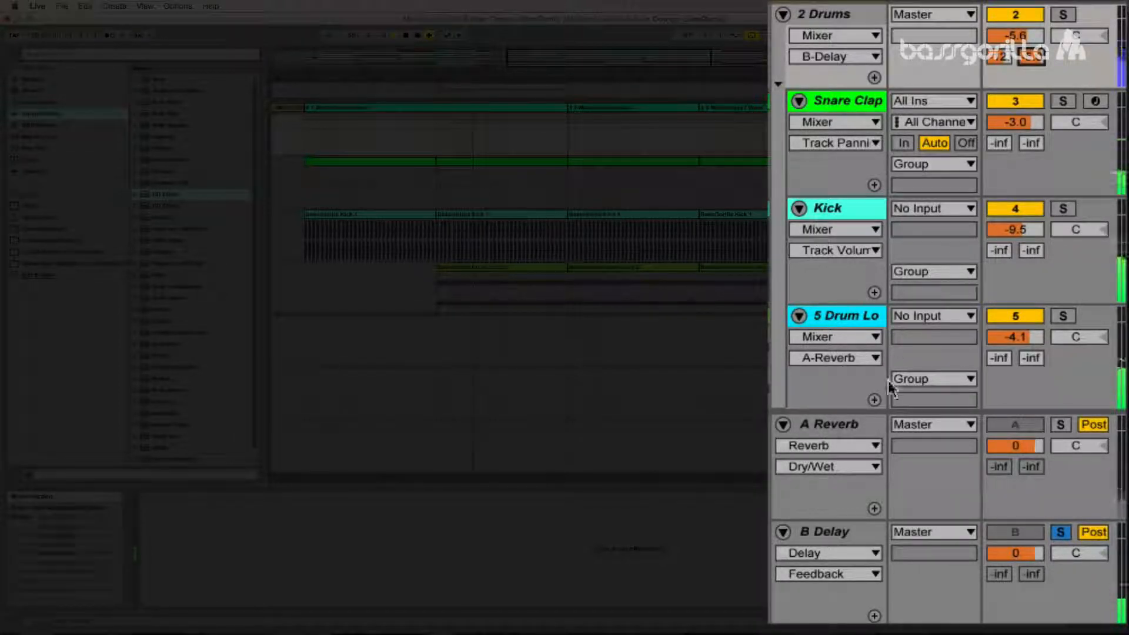
pyautogui.click(836, 533)
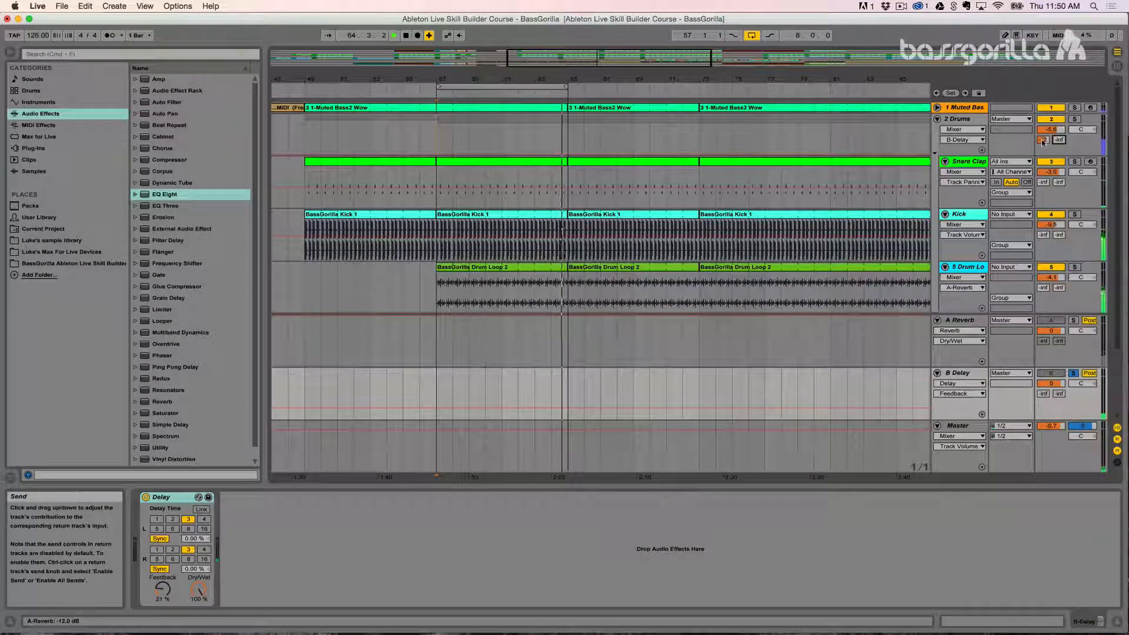
pyautogui.press('space')
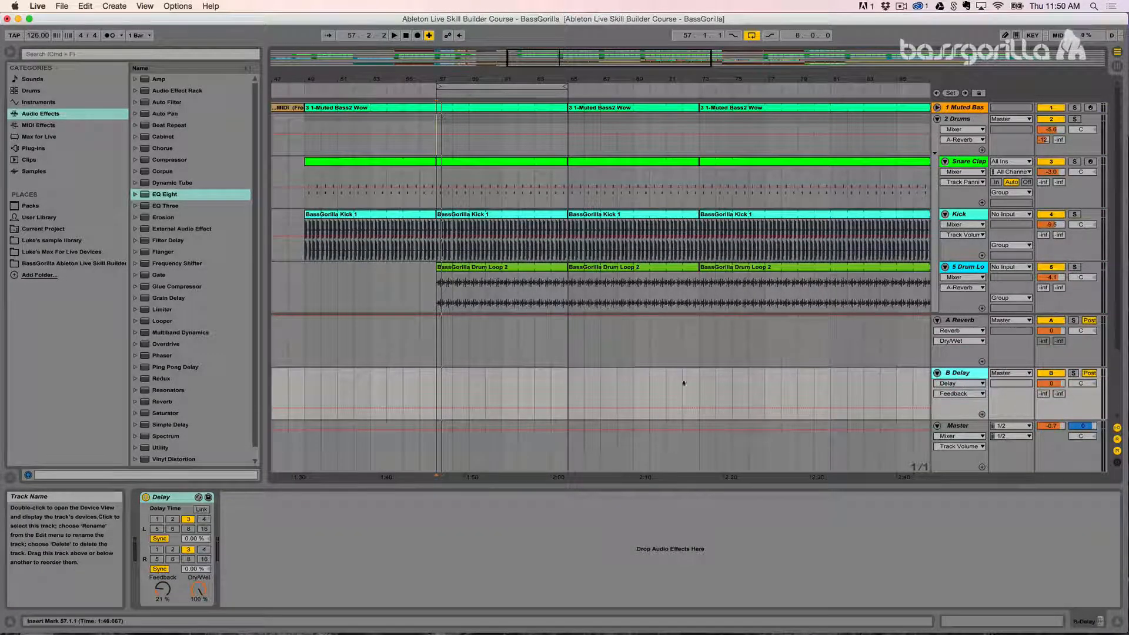
# Step: Place the insert marker just after bar 57, switch to Session View and show the return tracks in the mixer
pyautogui.click(445, 391)
pyautogui.press('Tab')
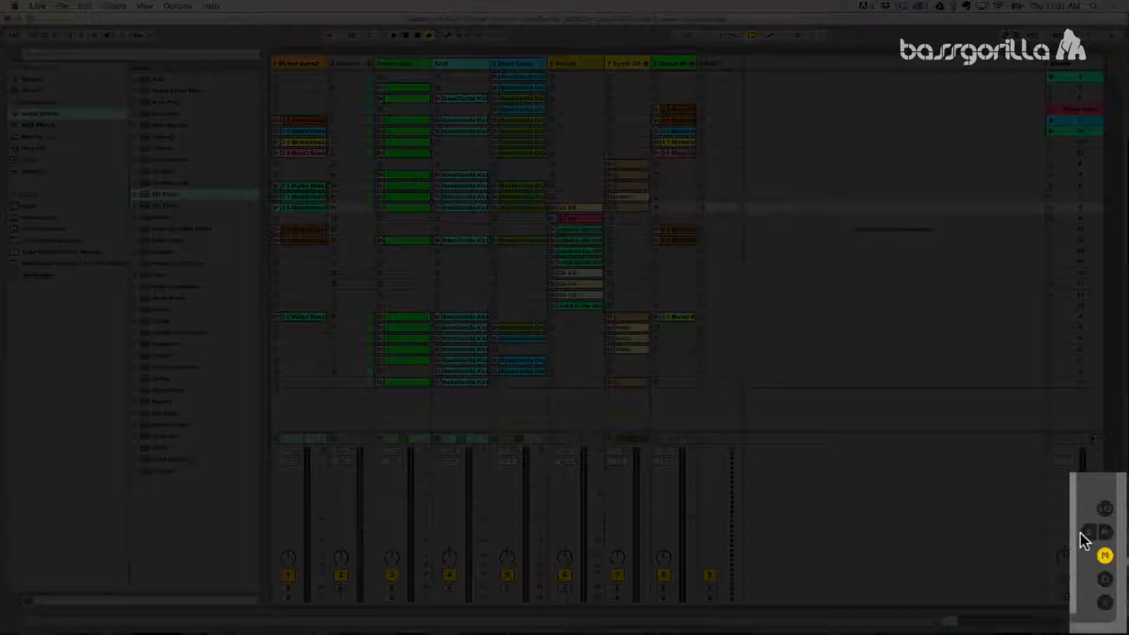
pyautogui.click(1089, 535)
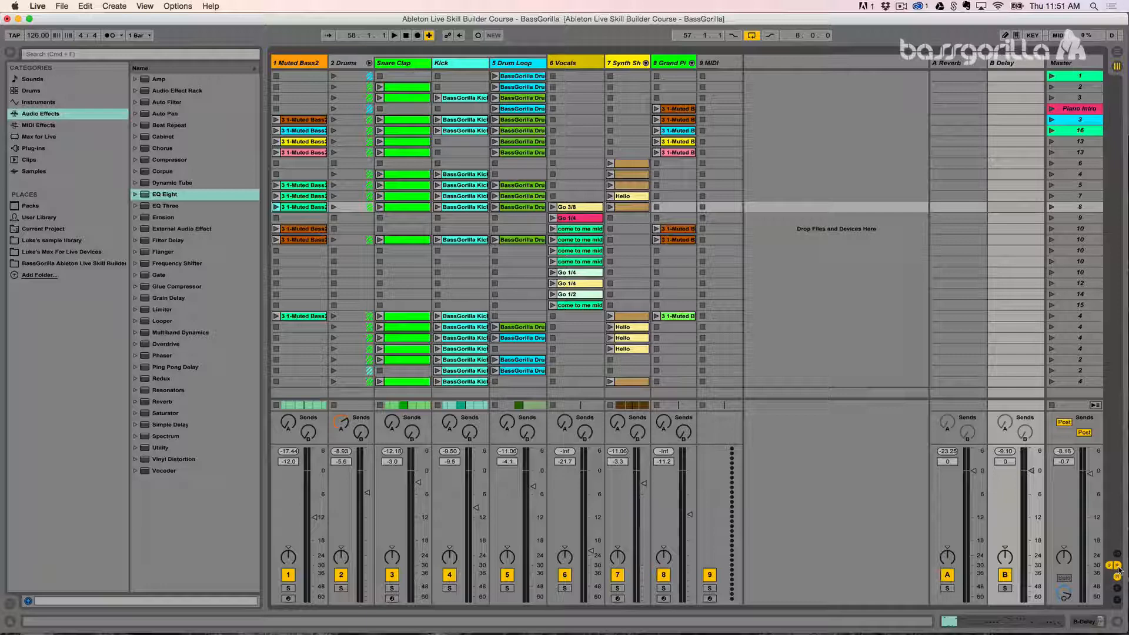
# Step: Examine the A Reverb and B Delay return tracks, then hide and show the mixer's sends section
pyautogui.click(959, 63)
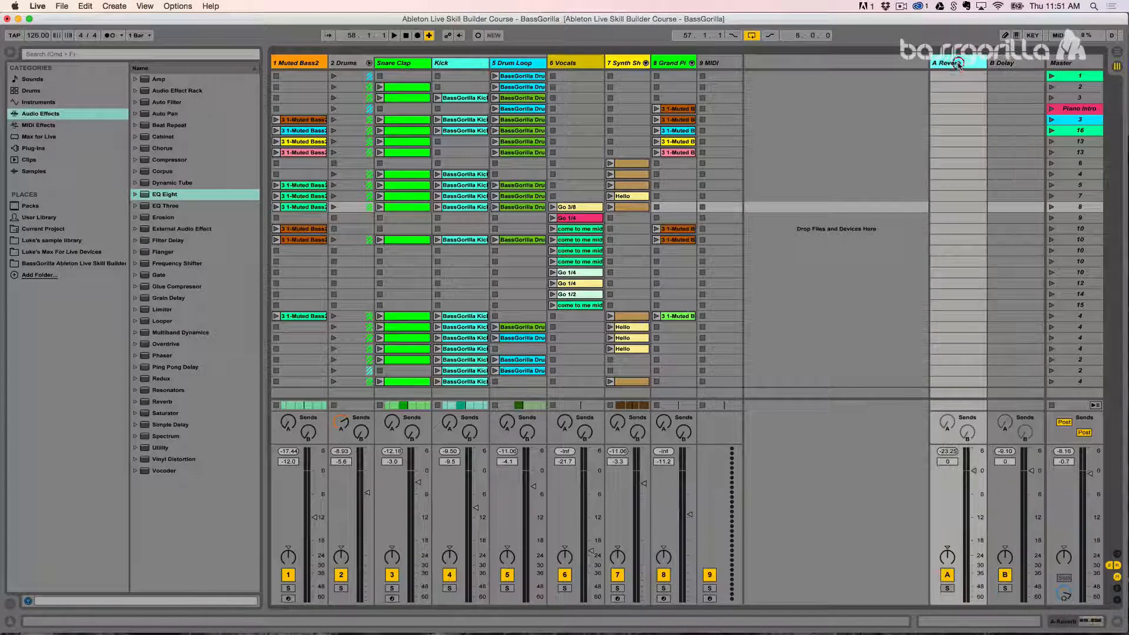
pyautogui.click(997, 63)
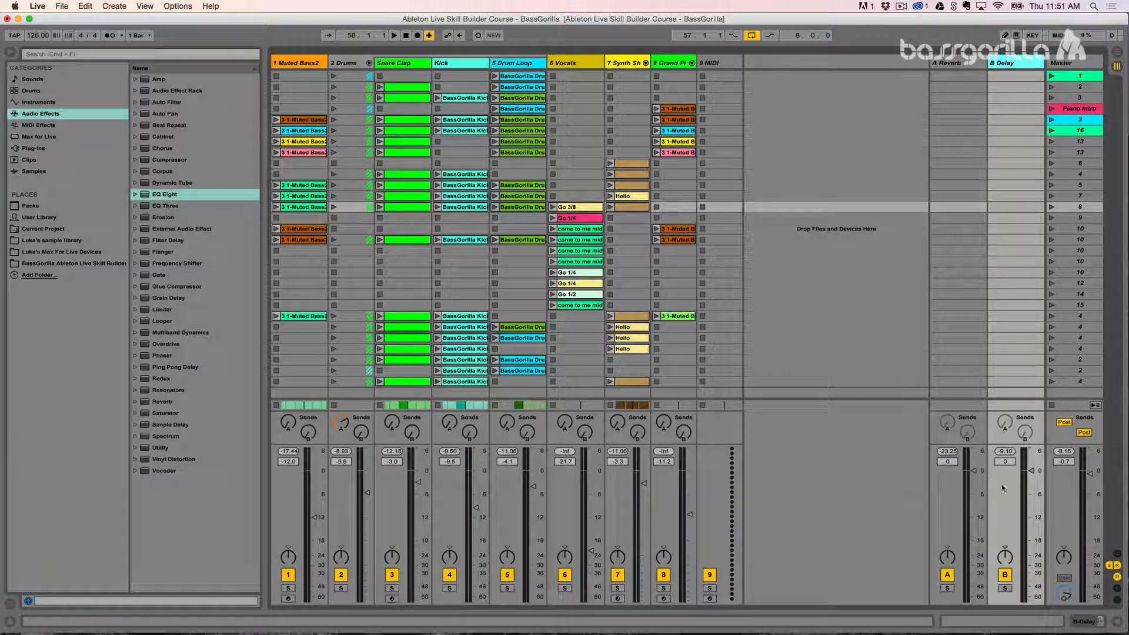
pyautogui.click(1109, 566)
pyautogui.click(1109, 565)
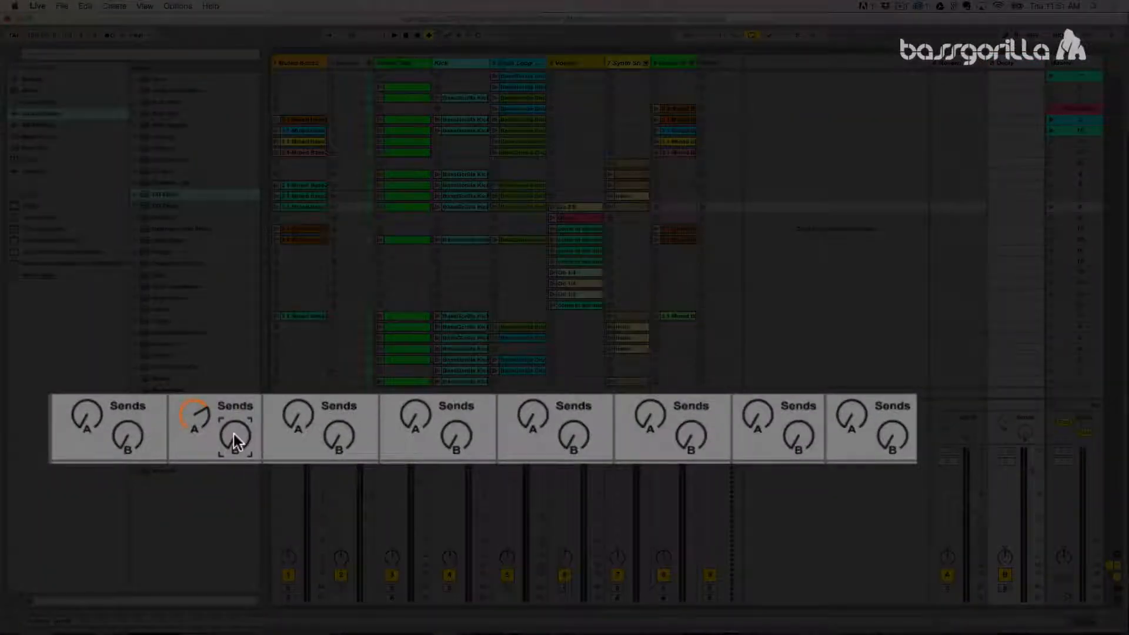
# Step: Turn the Drums group's reverb send fully down in Arrangement View and return to Session View
pyautogui.press('Tab')
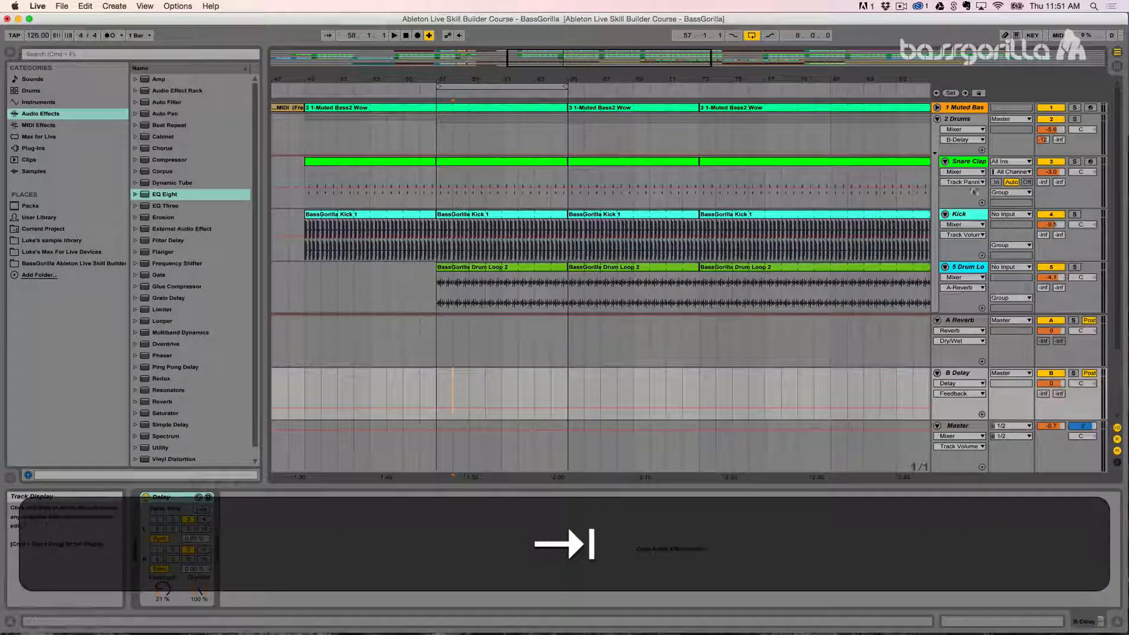
pyautogui.moveTo(1044, 140); pyautogui.dragTo(1043, 217)
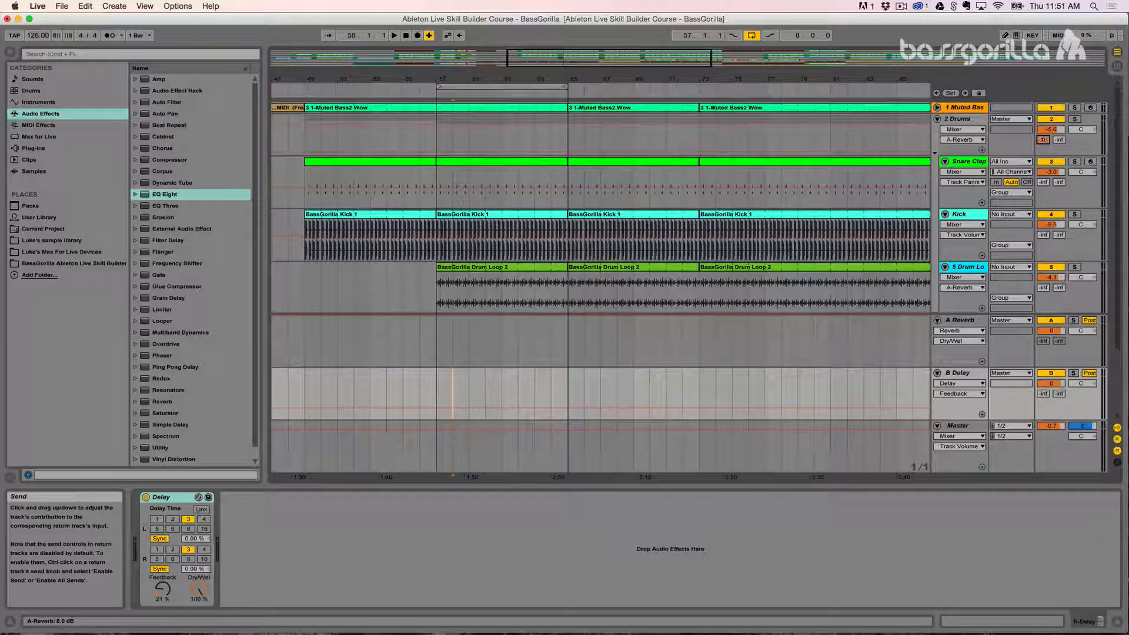
pyautogui.press('Tab')
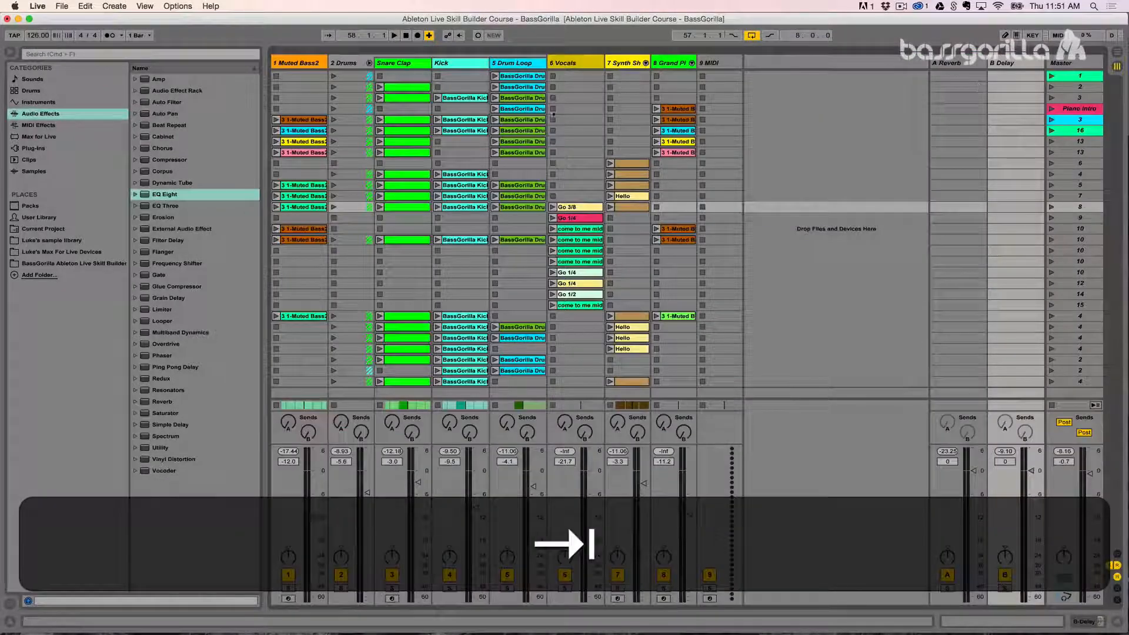
# Step: Raise the Muted Bass2 track's reverb send to 0.0 dB and turn it fully back down
pyautogui.moveTo(288, 422); pyautogui.dragTo(288, 371)
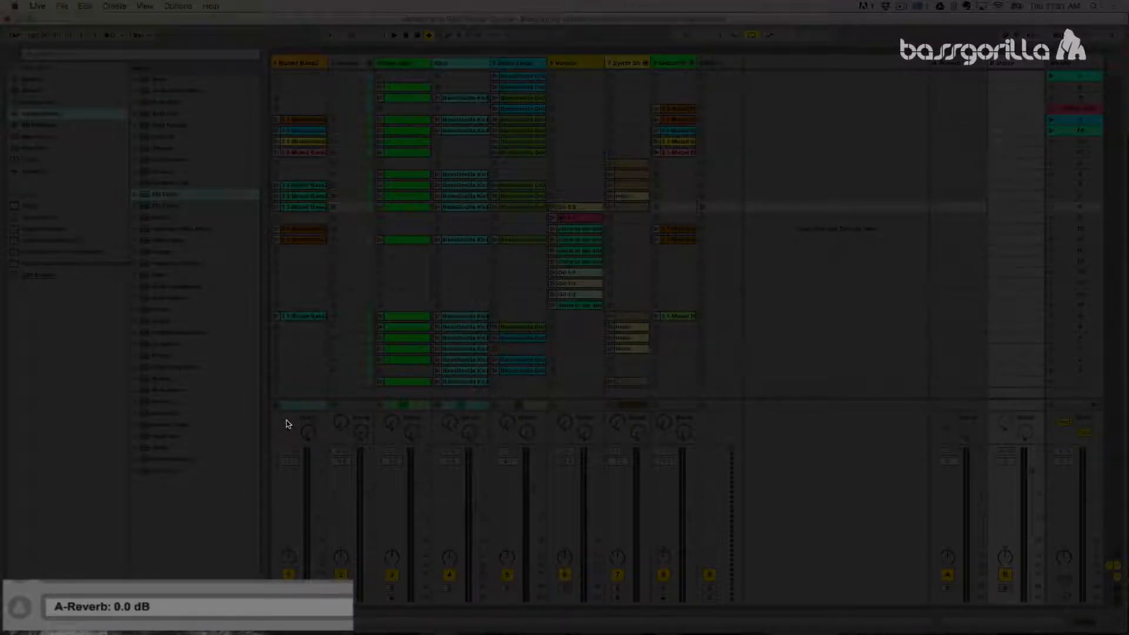
pyautogui.moveTo(289, 423); pyautogui.dragTo(289, 442)
pyautogui.moveTo(286, 422); pyautogui.dragTo(286, 435)
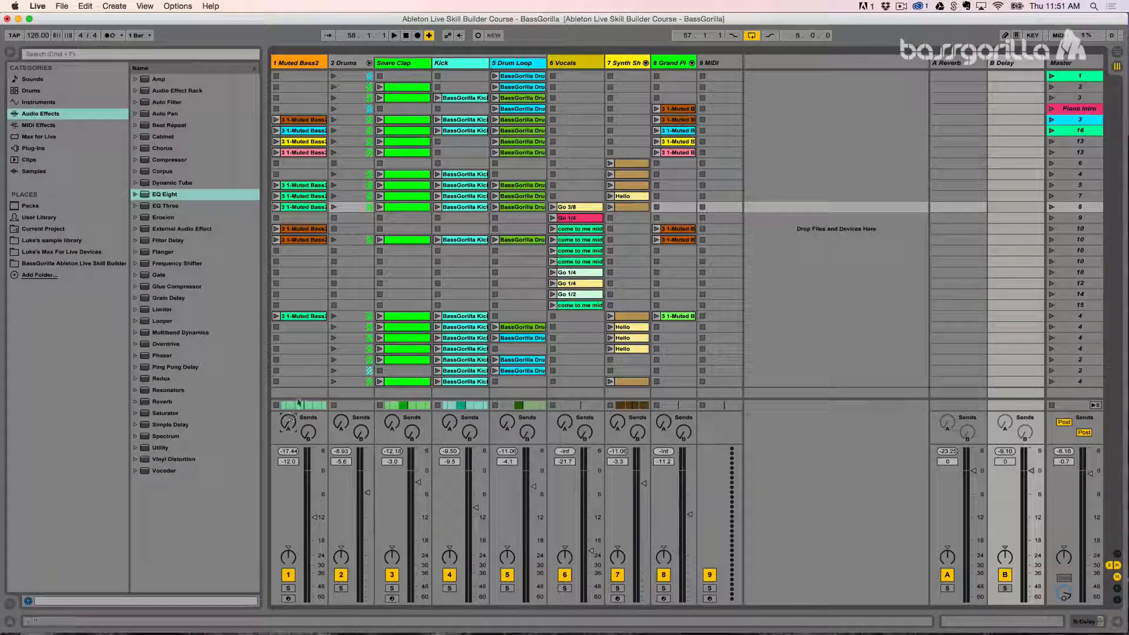
# Step: Go through the Drums group and its Snare Clap, Kick and Drum Loop tracks, finishing with Snare Clap selected
pyautogui.click(352, 63)
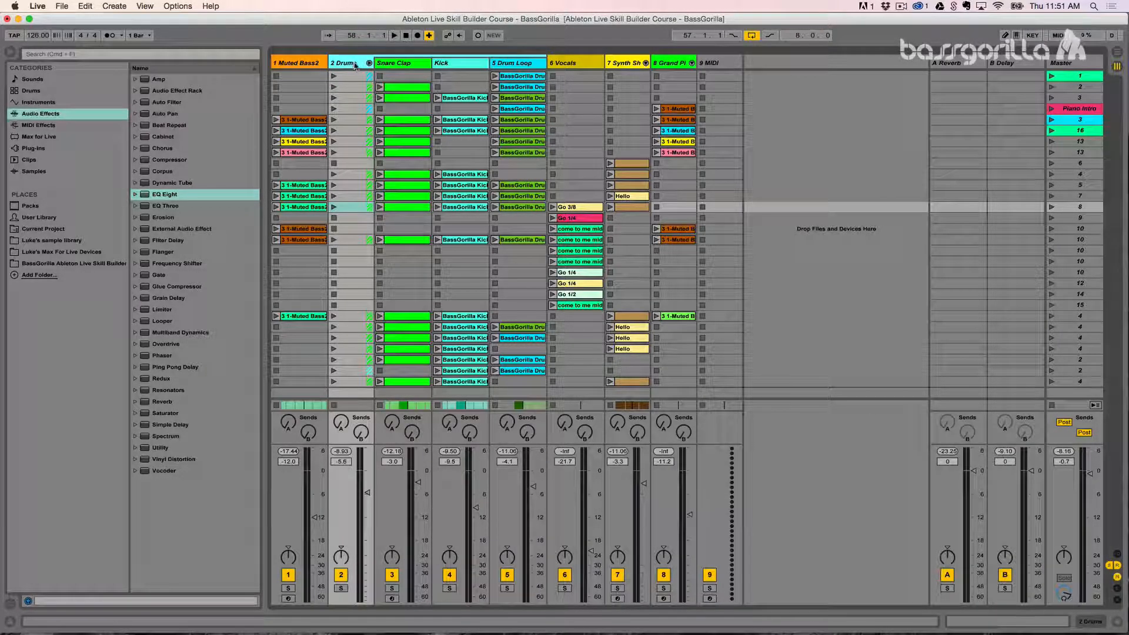
pyautogui.click(404, 66)
pyautogui.click(456, 67)
pyautogui.click(513, 67)
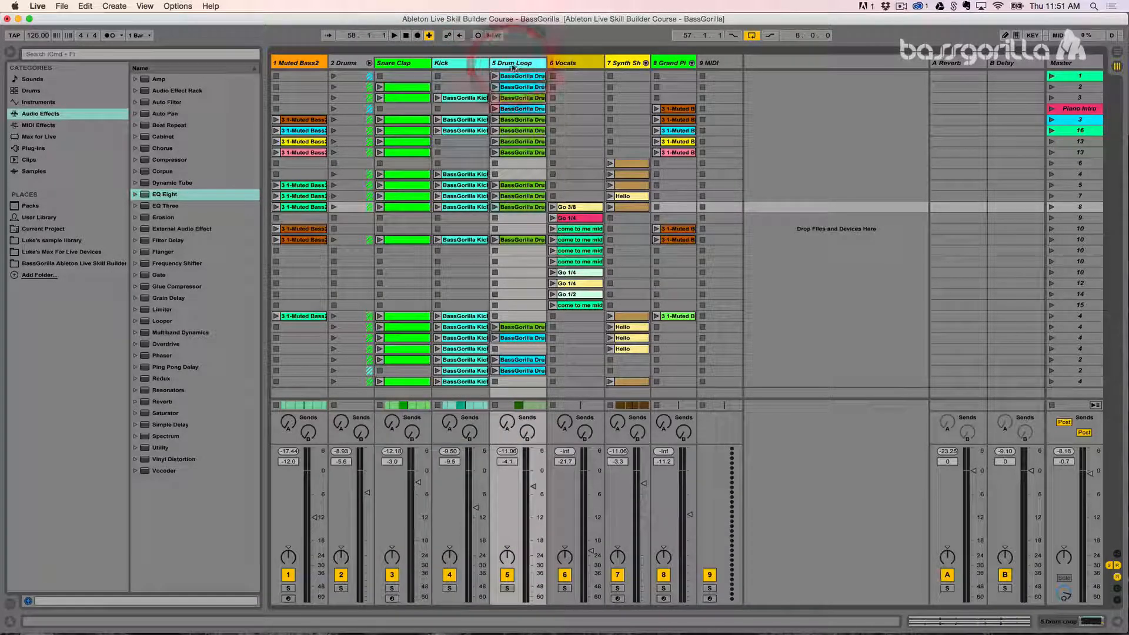
pyautogui.click(441, 63)
pyautogui.click(389, 64)
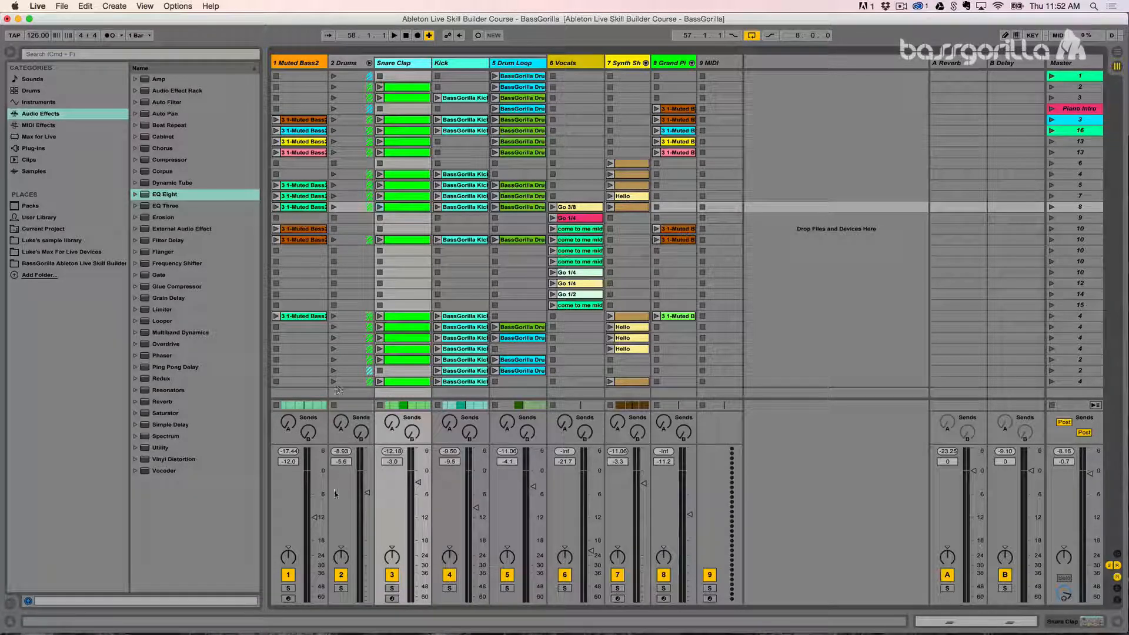
# Step: Solo the Drums group, raise the Snare Clap track's reverb send during playback and stop
pyautogui.click(341, 588)
pyautogui.press('space')
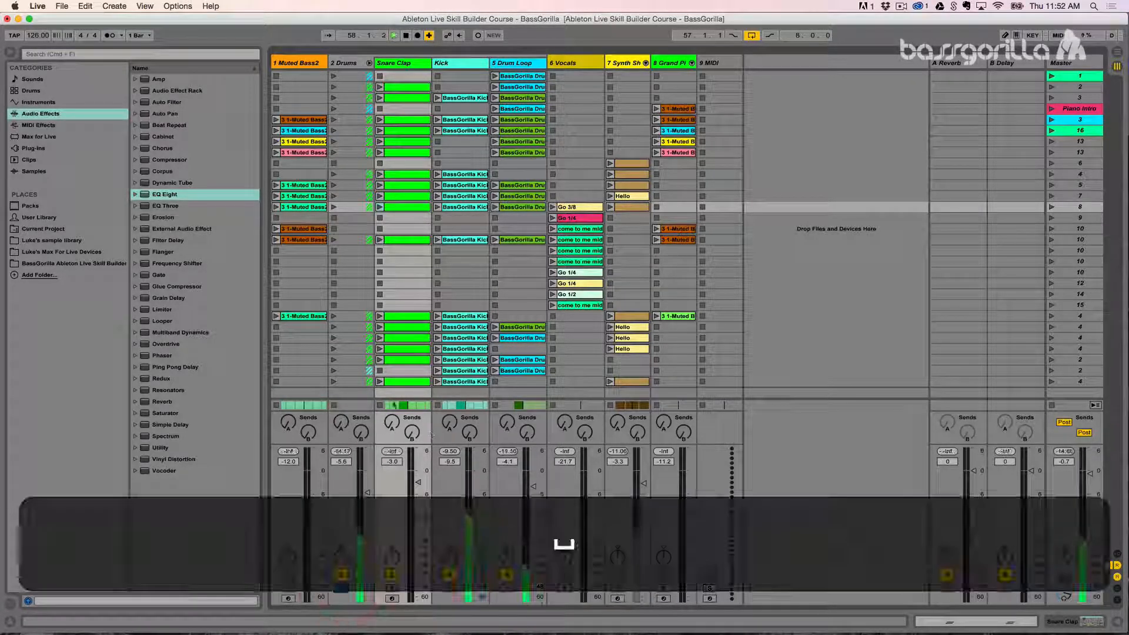
pyautogui.moveTo(393, 423); pyautogui.dragTo(393, 376)
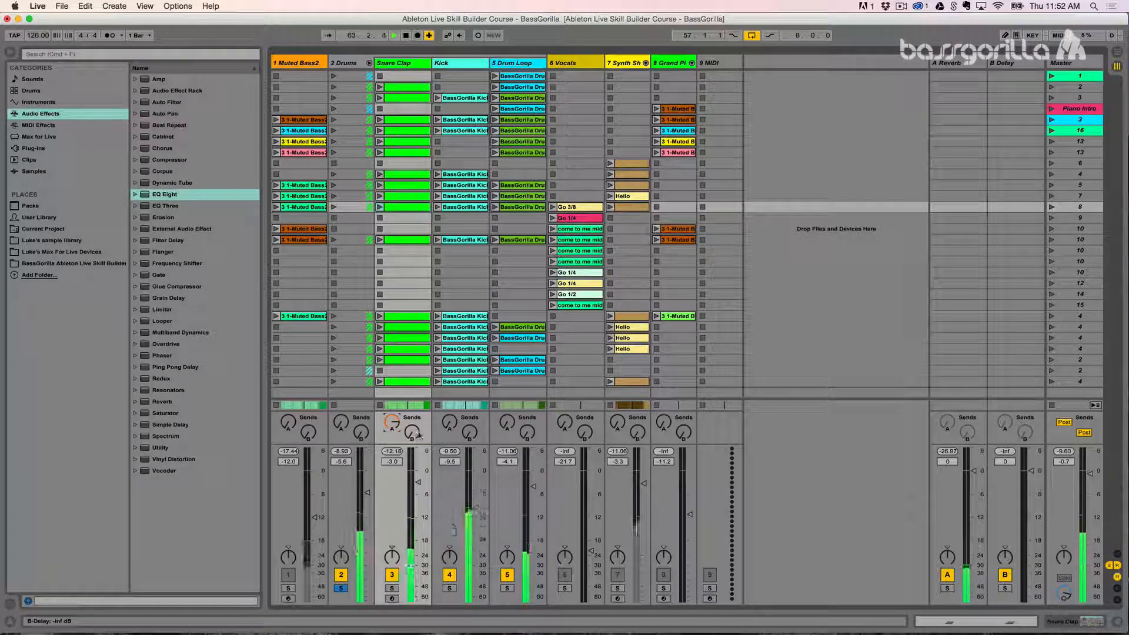
pyautogui.press('space')
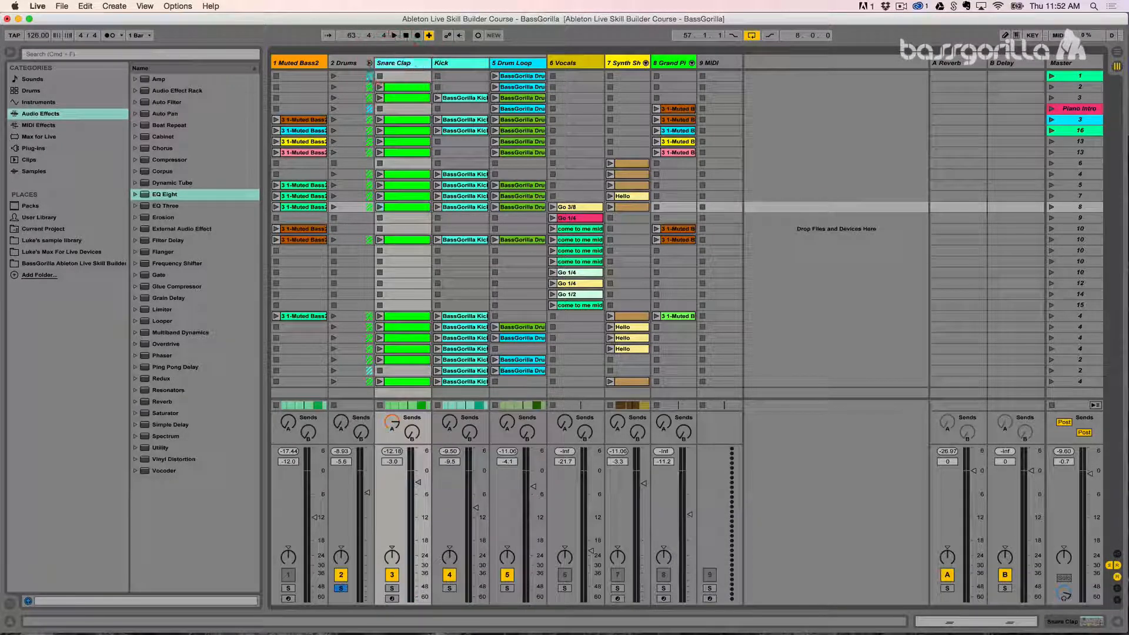
# Step: Leave the Kick's reverb send fully down and raise the Drum Loop's reverb send while playing that track soloed
pyautogui.click(447, 65)
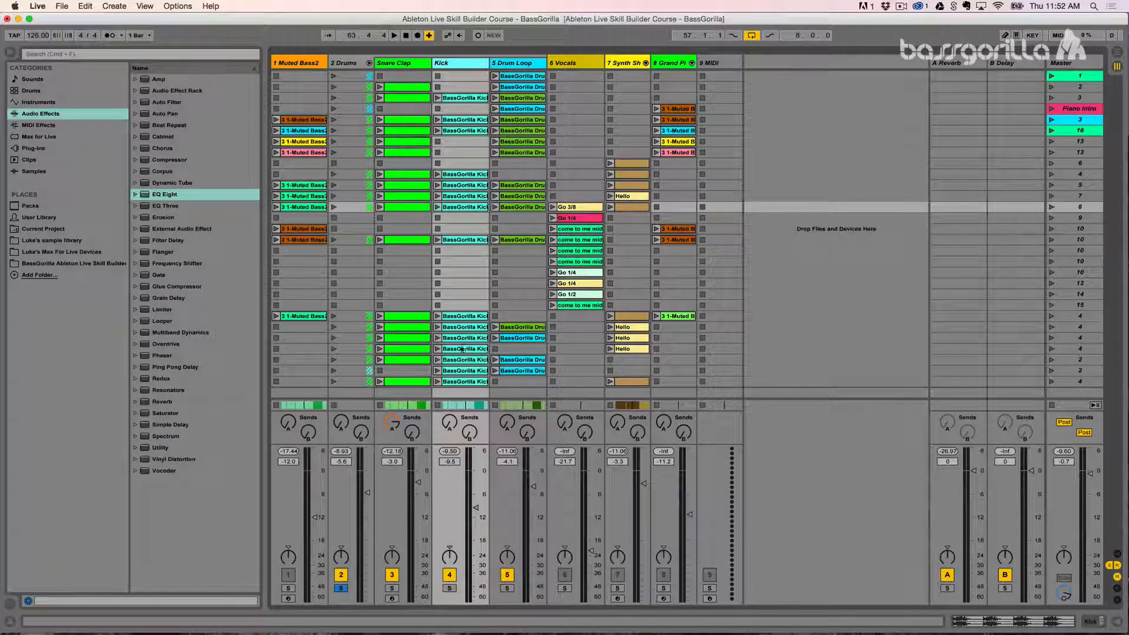
pyautogui.click(450, 426)
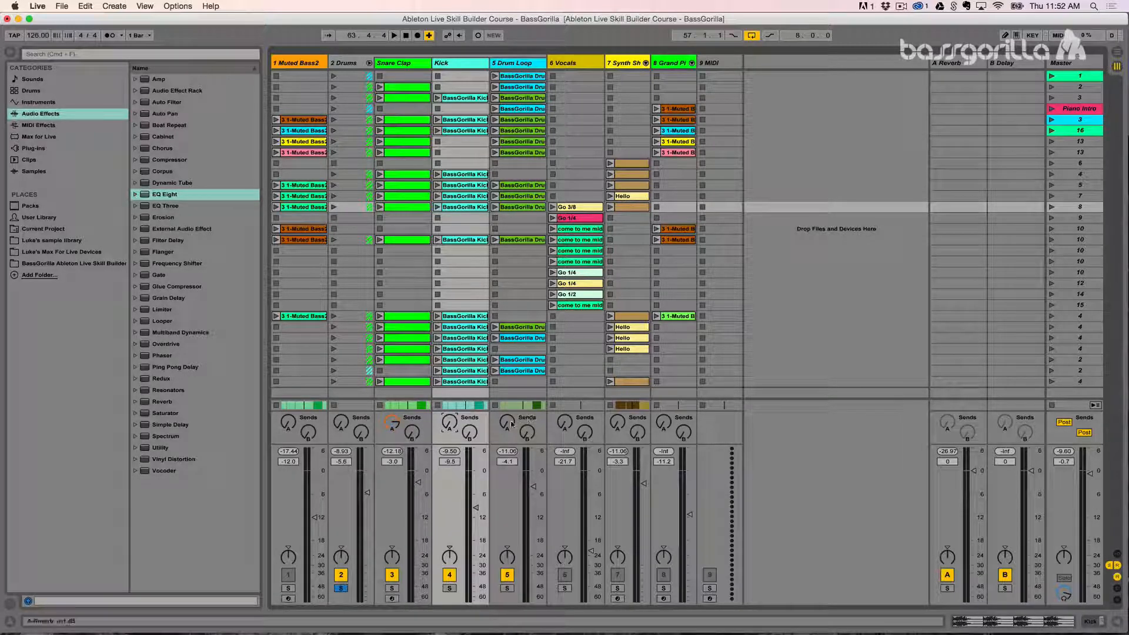
pyautogui.moveTo(508, 423)
pyautogui.mouseDown()
pyautogui.moveTo(508, 388)
pyautogui.moveTo(508, 412)
pyautogui.mouseUp()
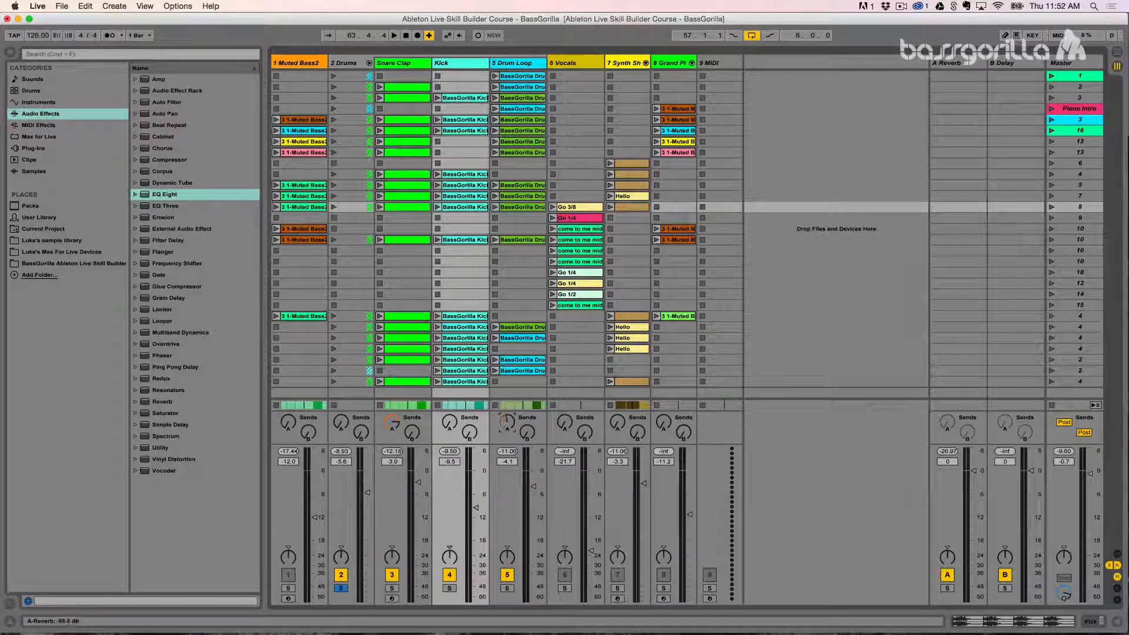
pyautogui.click(505, 588)
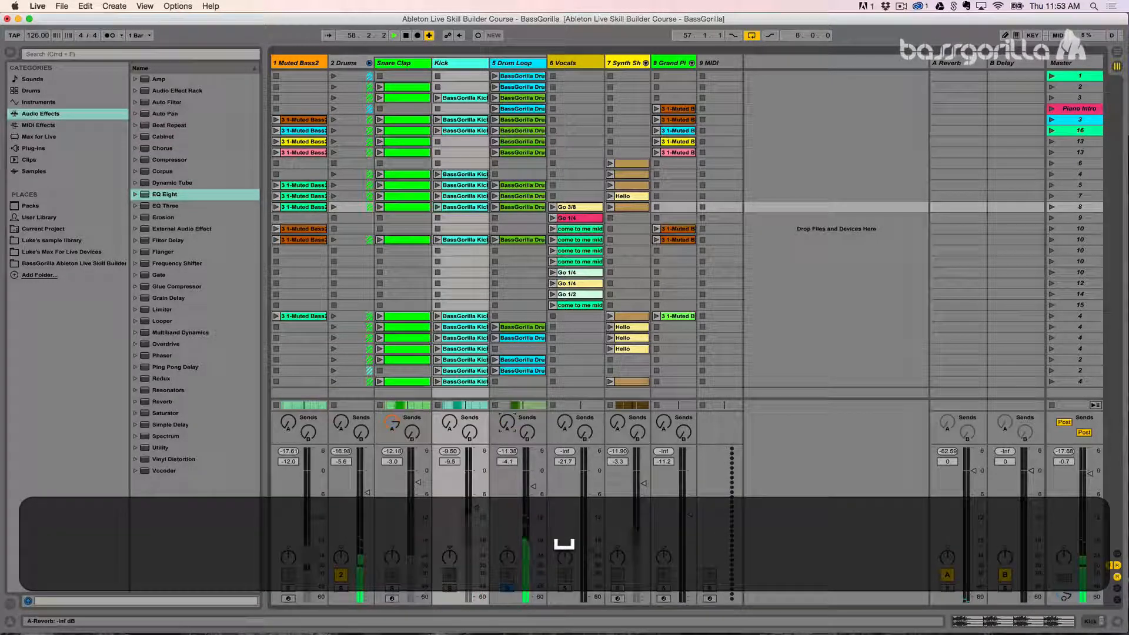
pyautogui.moveTo(507, 423); pyautogui.dragTo(507, 449)
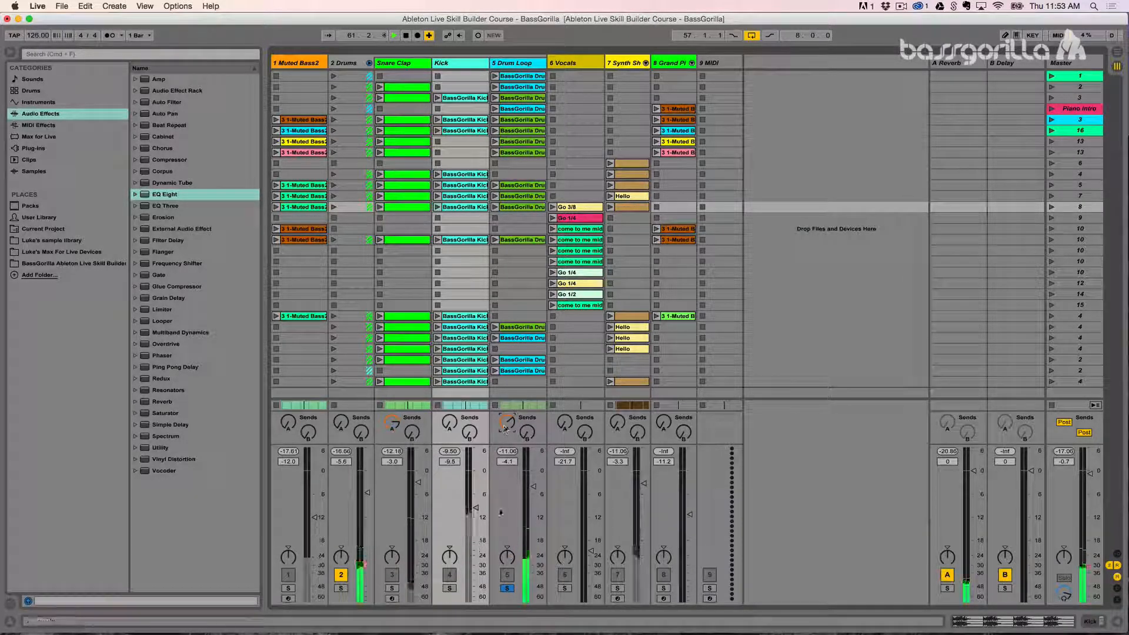
pyautogui.press('space')
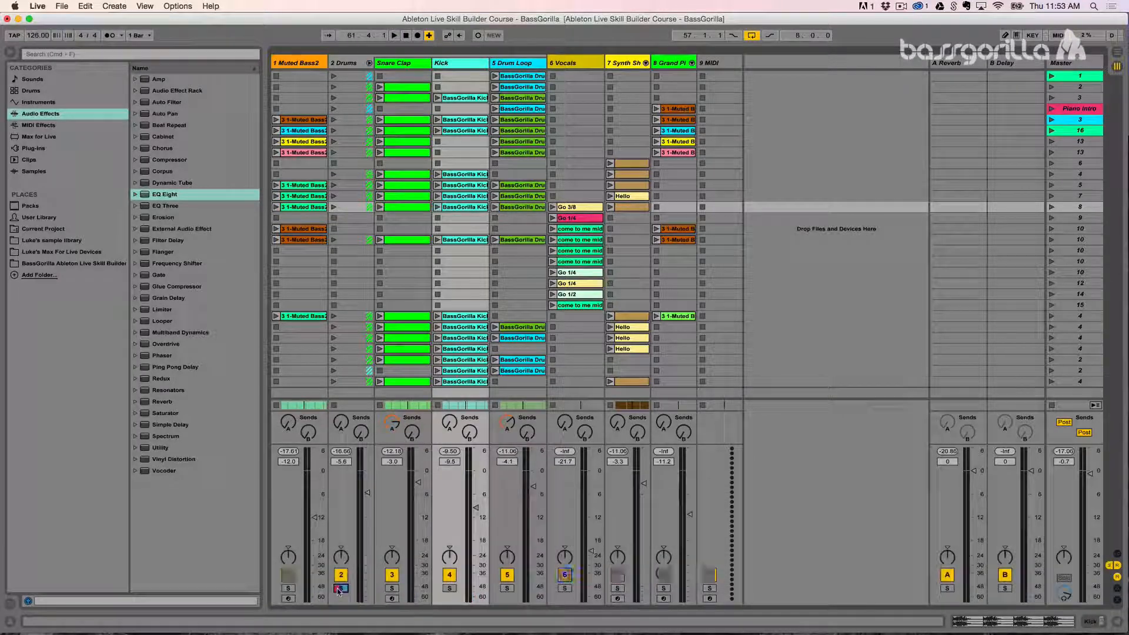
# Step: Solo the Drums group again and play it to hear the individual reverb sends together
pyautogui.click(340, 588)
pyautogui.press('space')
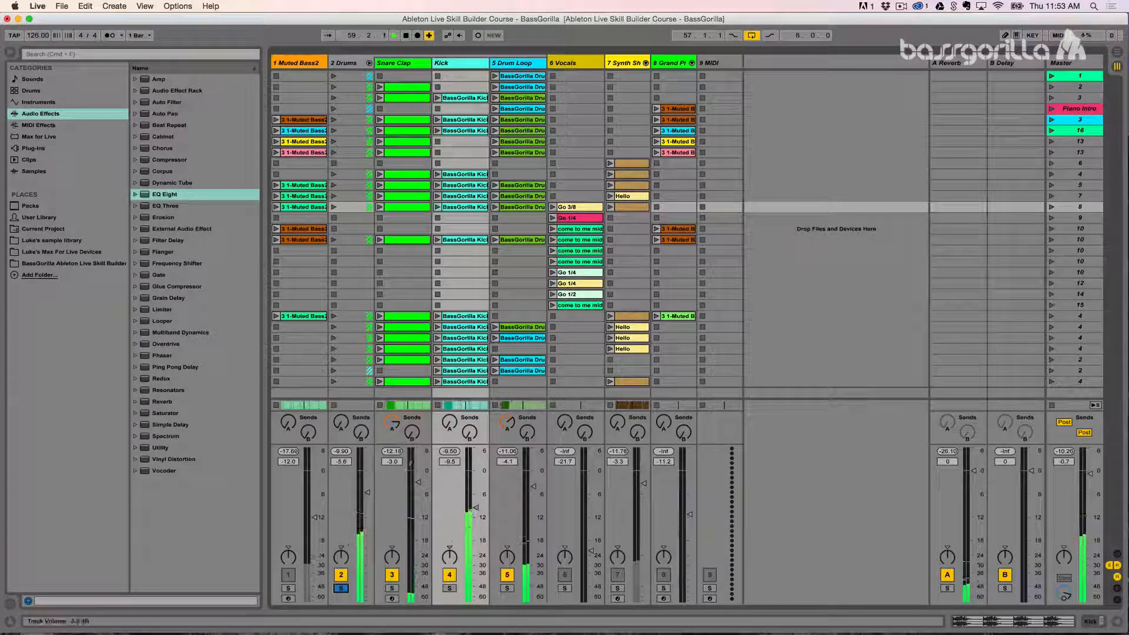
# Step: Stop playback and show the Reverb device on return track A
pyautogui.press('space')
pyautogui.click(953, 63)
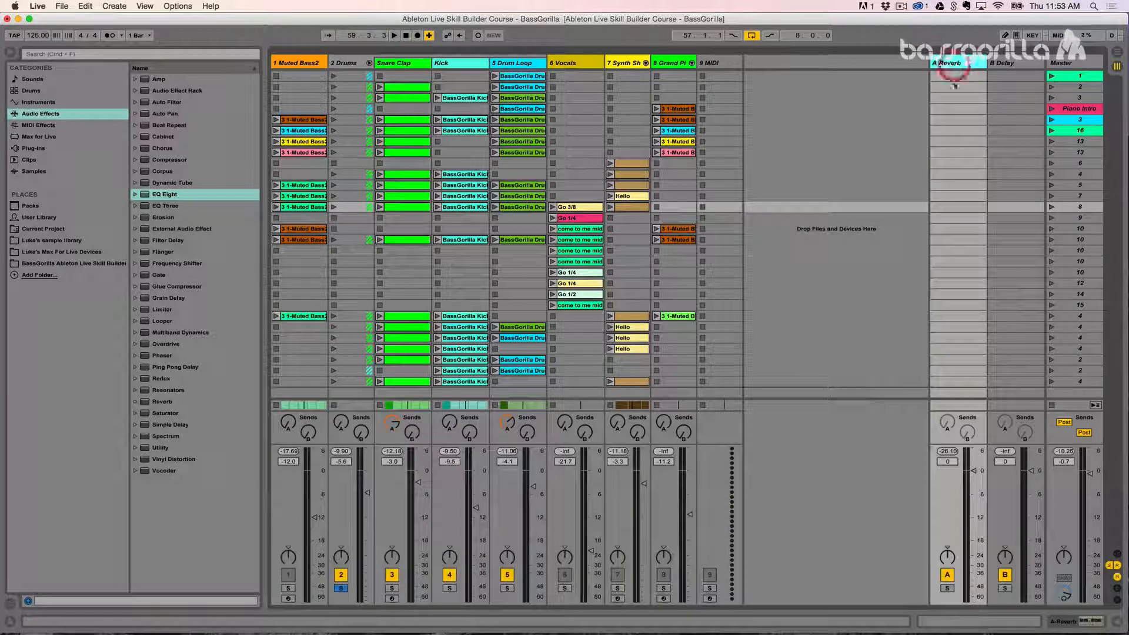
pyautogui.click(1071, 622)
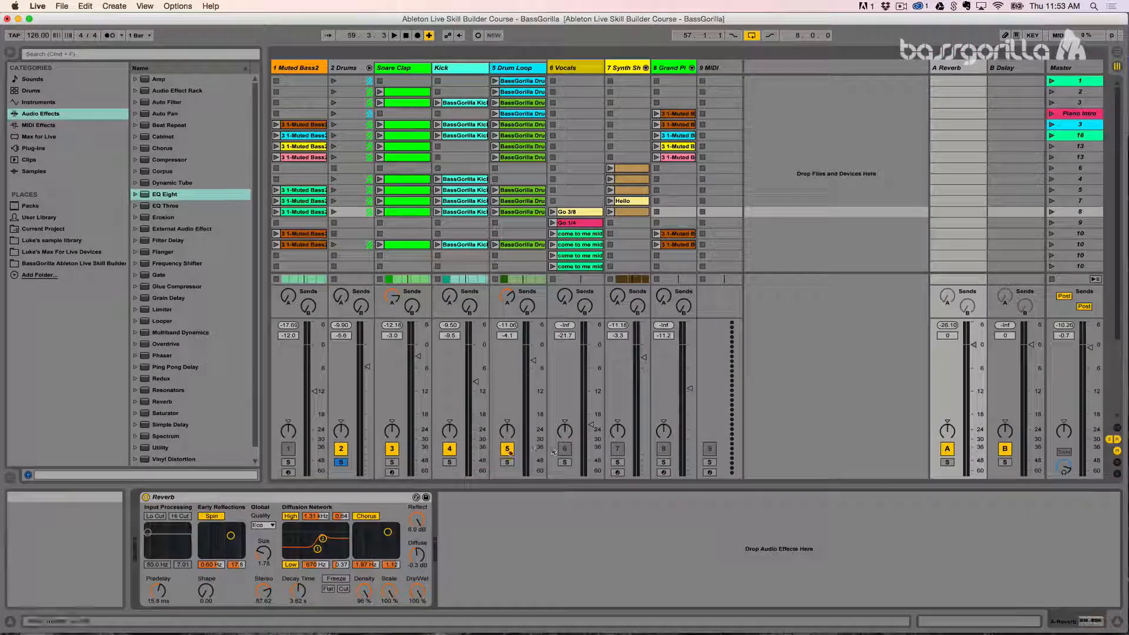
# Step: Set the Reverb's quality to High and turn off its Spin and Chorus modulation
pyautogui.click(262, 526)
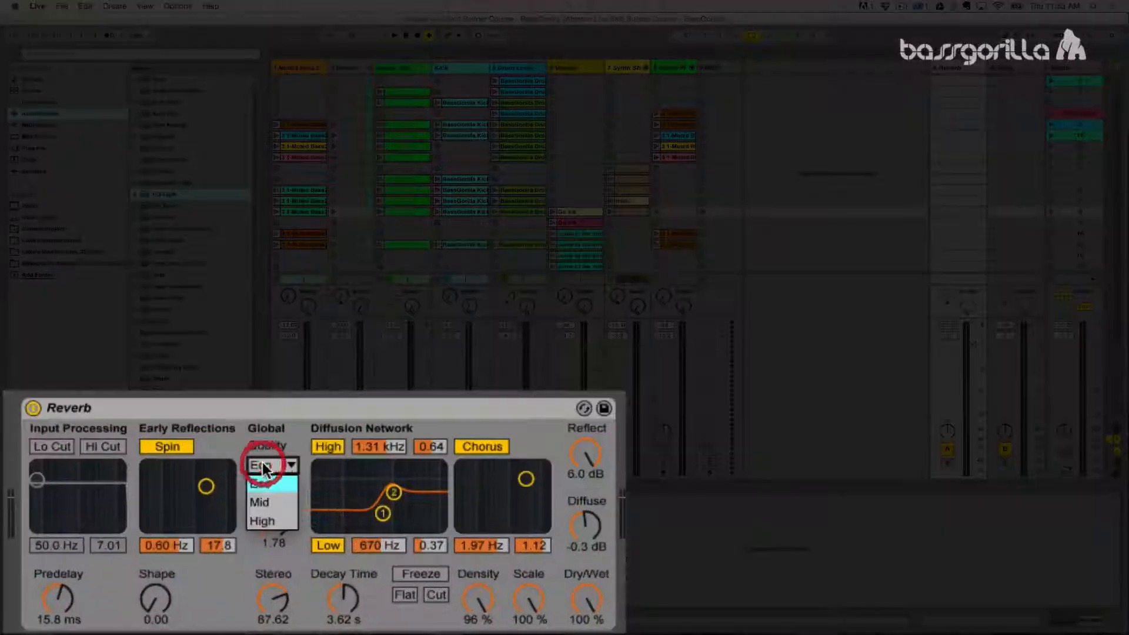
pyautogui.click(264, 520)
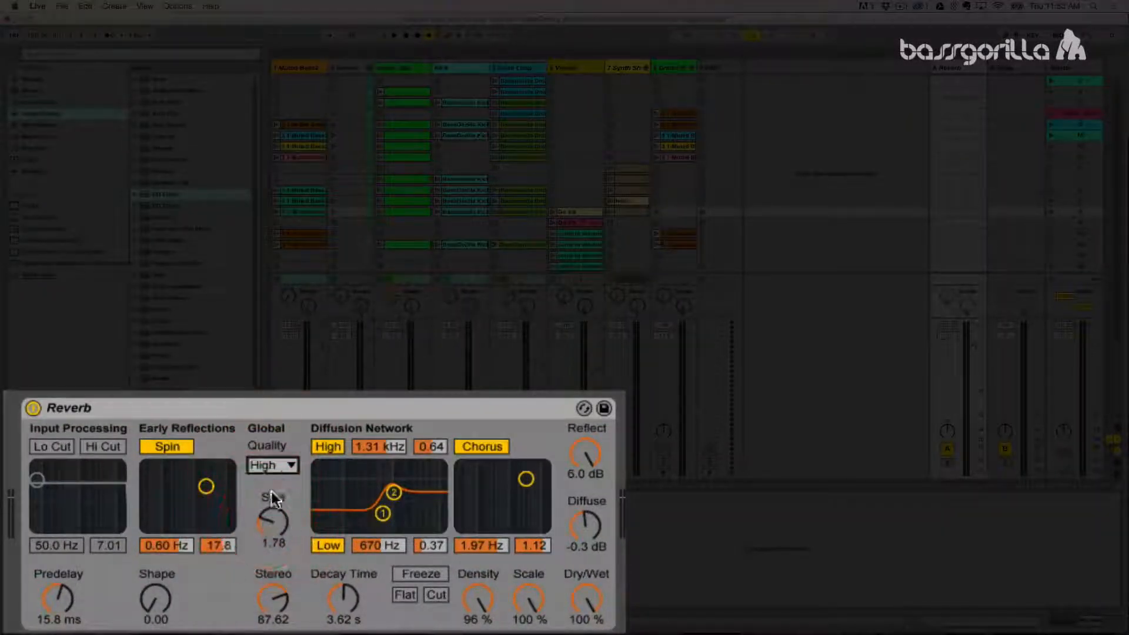
pyautogui.click(161, 449)
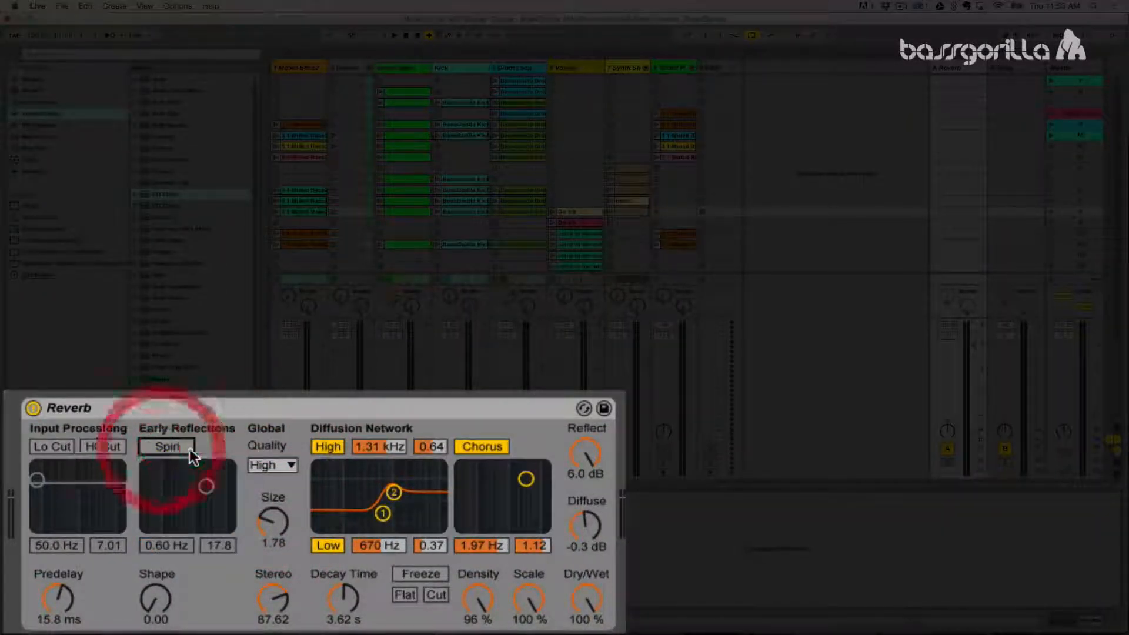
pyautogui.click(481, 447)
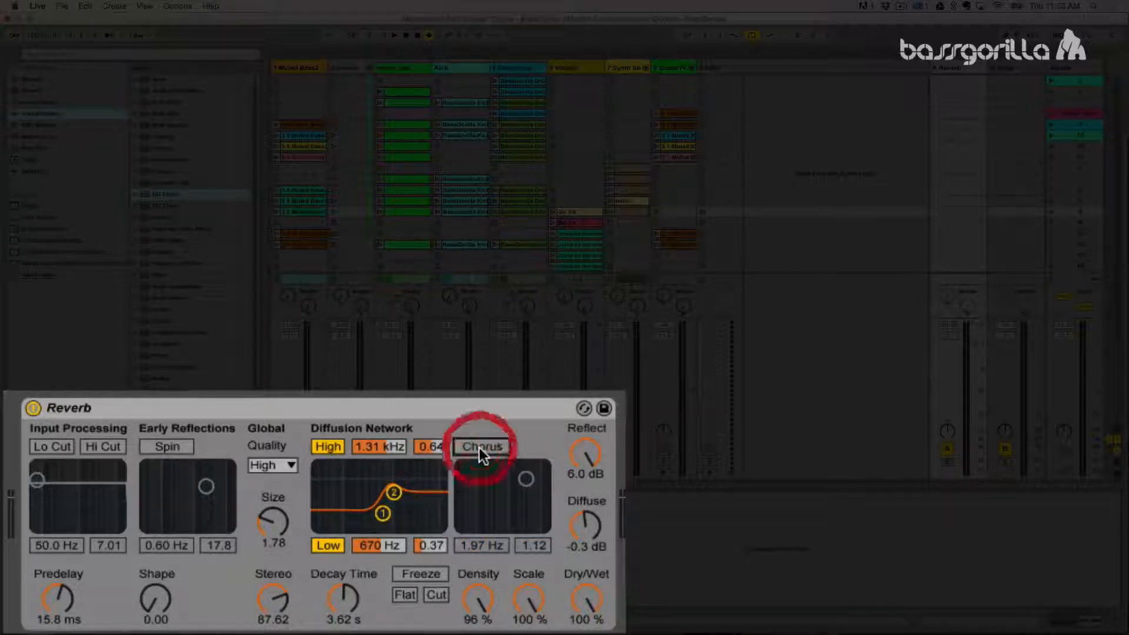
# Step: Set the Reverb's decay time to 1.07 s and its stereo width to 74.29 during playback
pyautogui.click(343, 598)
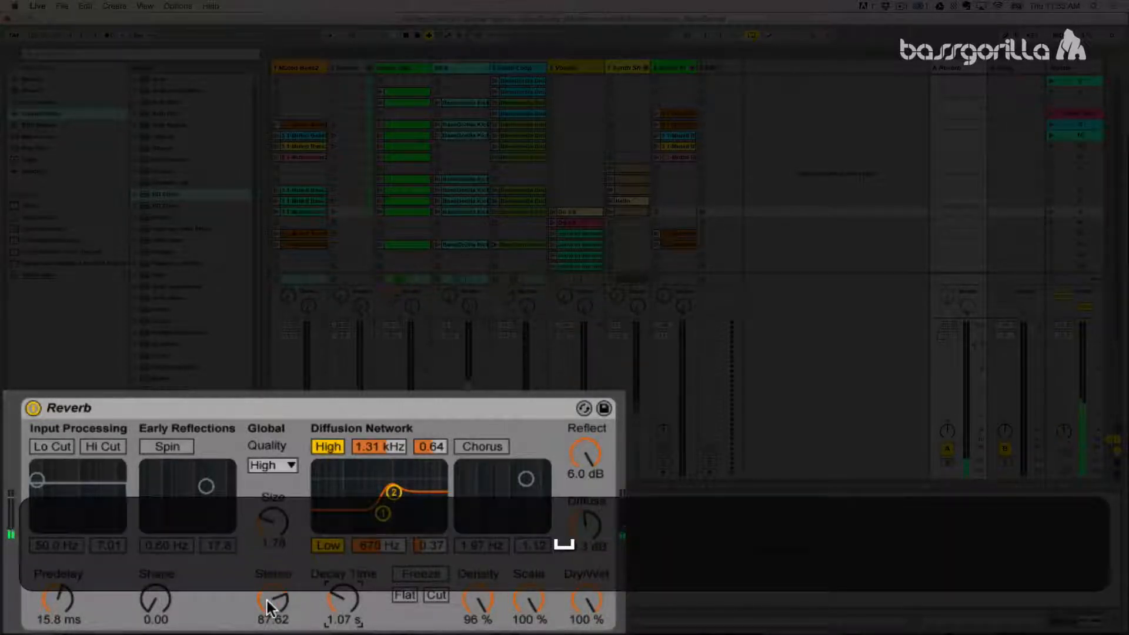
pyautogui.click(268, 601)
pyautogui.moveTo(268, 601); pyautogui.dragTo(269, 621)
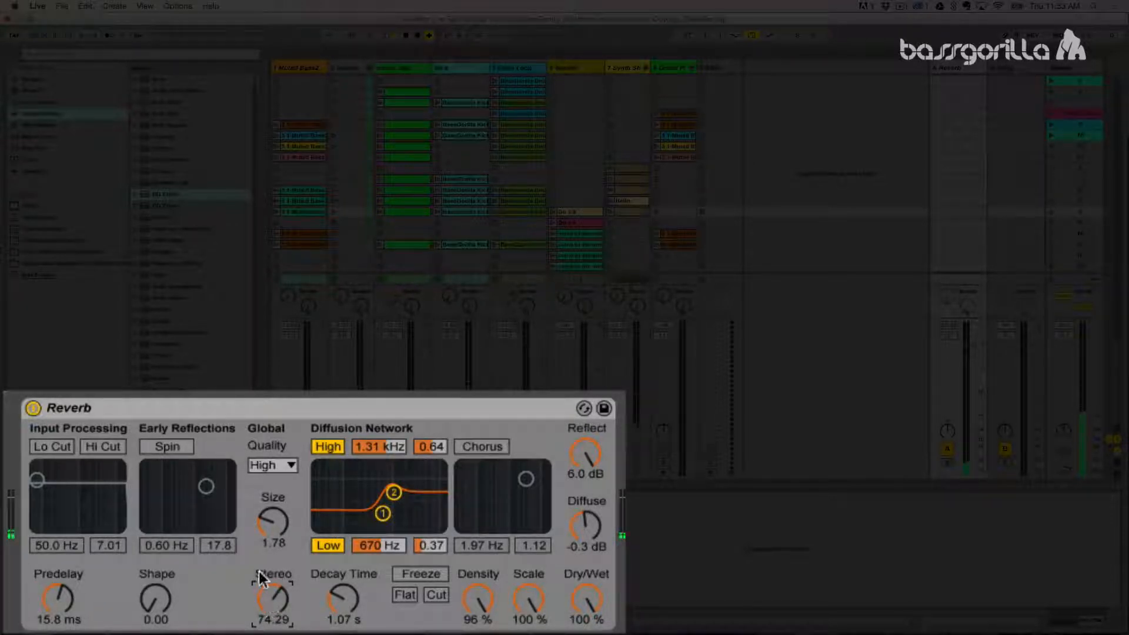
# Step: Try the Reverb's size at about 3.50 during playback and return it to 1.78
pyautogui.click(268, 528)
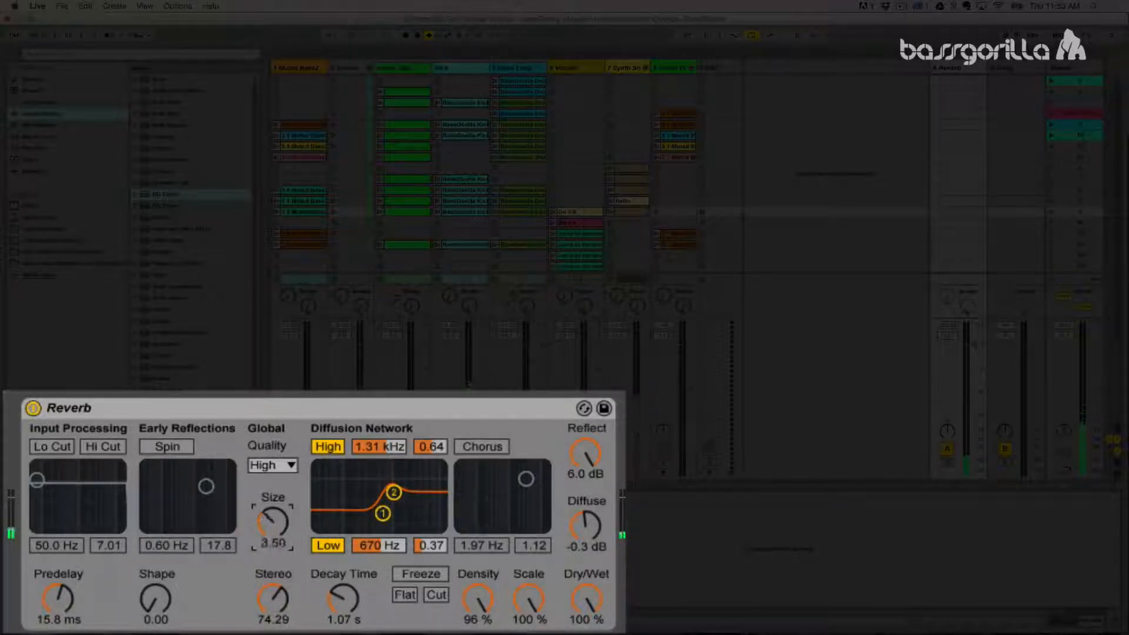
pyautogui.moveTo(269, 527)
pyautogui.mouseDown()
pyautogui.moveTo(268, 513)
pyautogui.moveTo(270, 545)
pyautogui.moveTo(270, 520)
pyautogui.mouseUp()
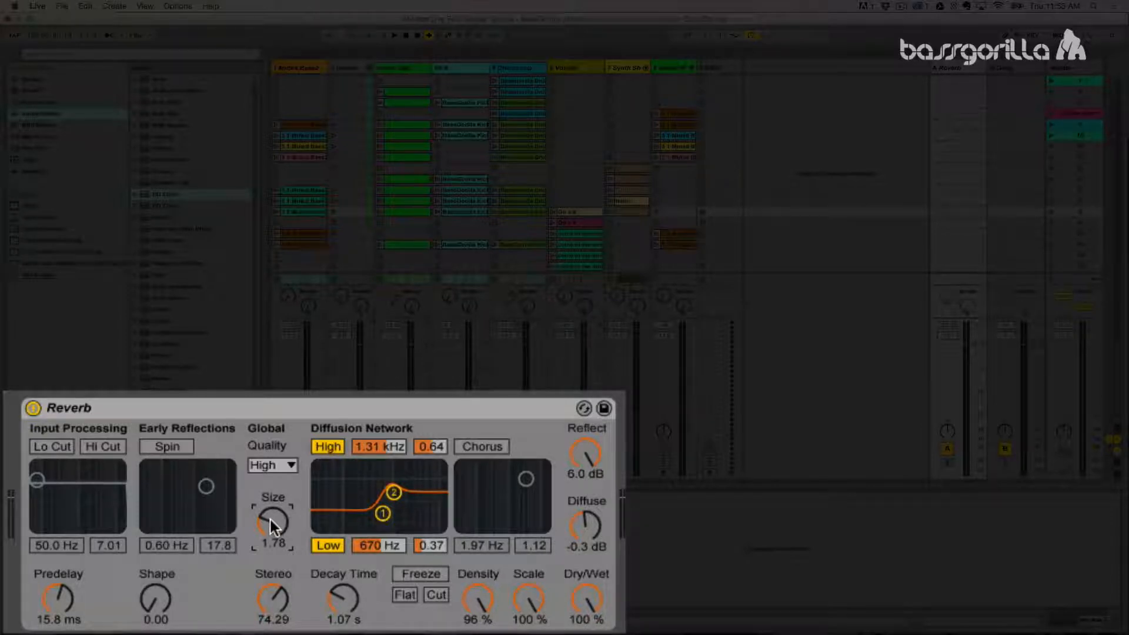
# Step: Enable the Reverb's input Lo Cut at 7.18 kHz while the drums play and stop playback
pyautogui.click(54, 447)
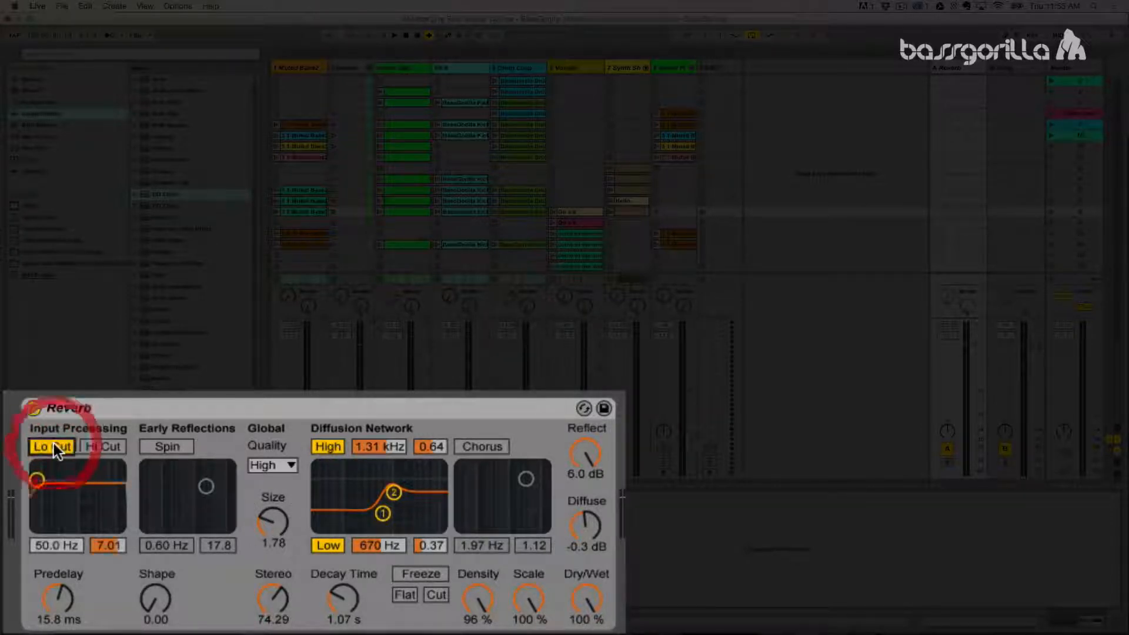
pyautogui.moveTo(50, 536); pyautogui.dragTo(51, 477)
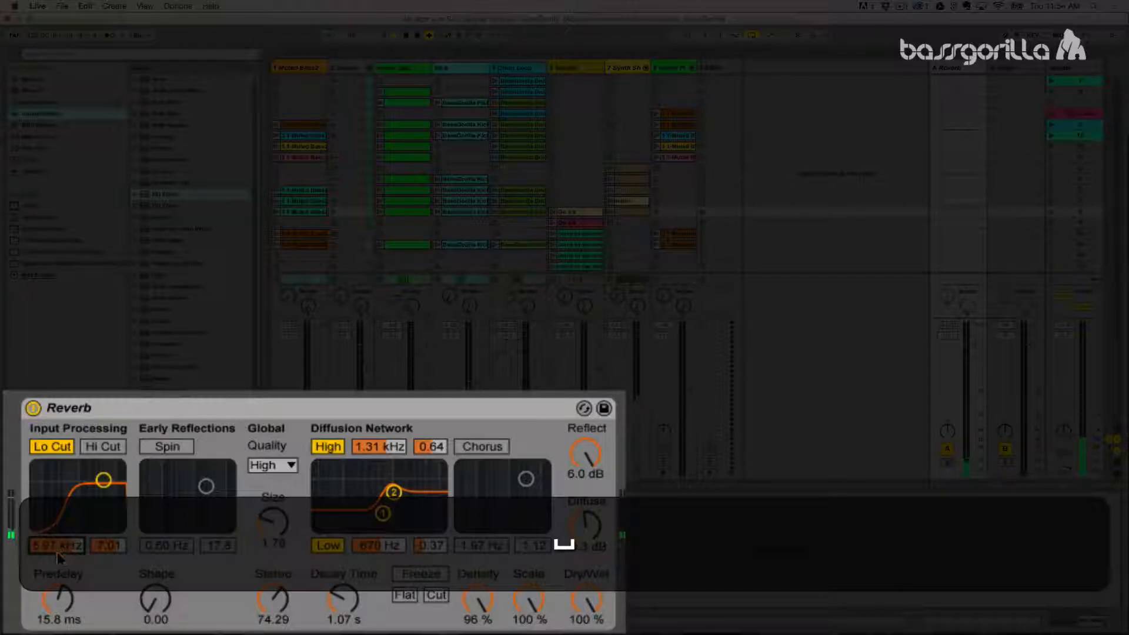
pyautogui.moveTo(57, 552); pyautogui.dragTo(56, 548)
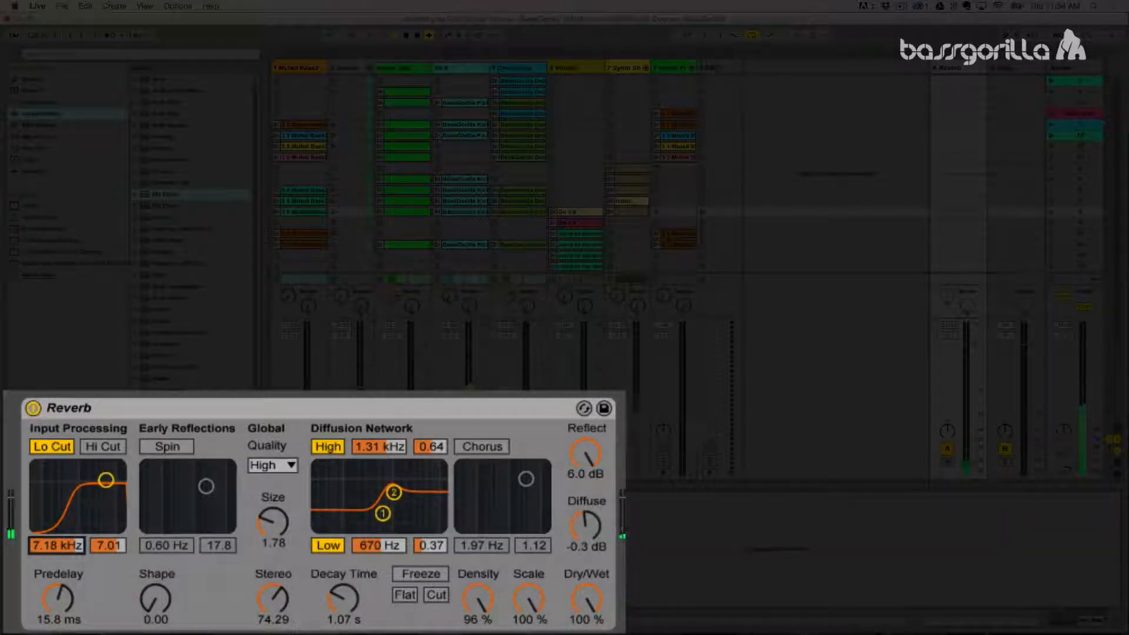
pyautogui.press('space')
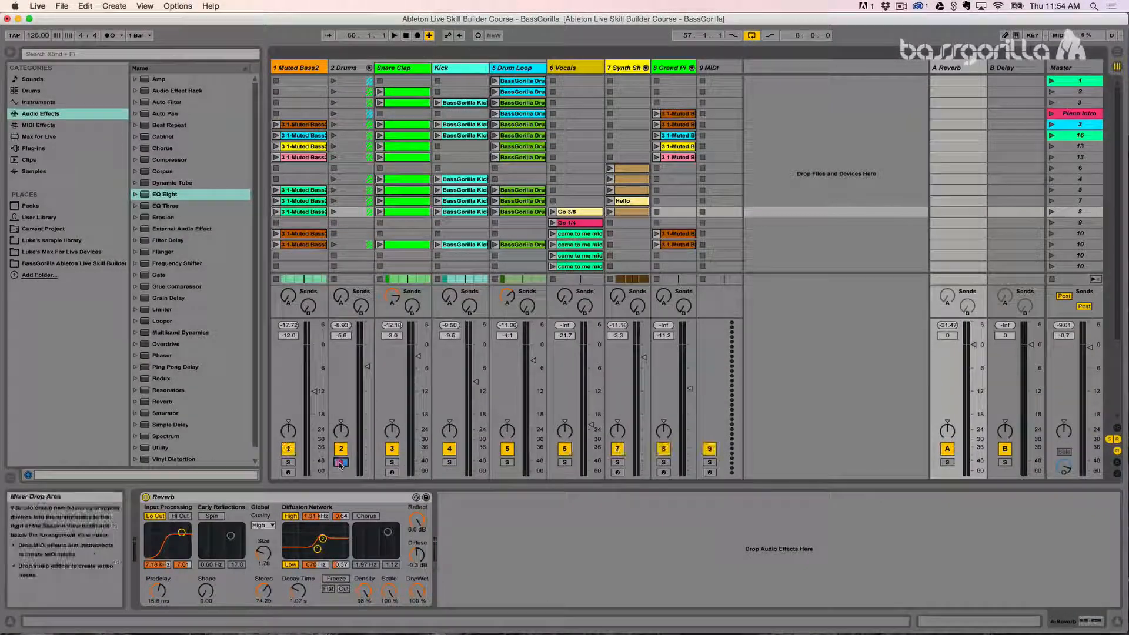
pyautogui.click(483, 547)
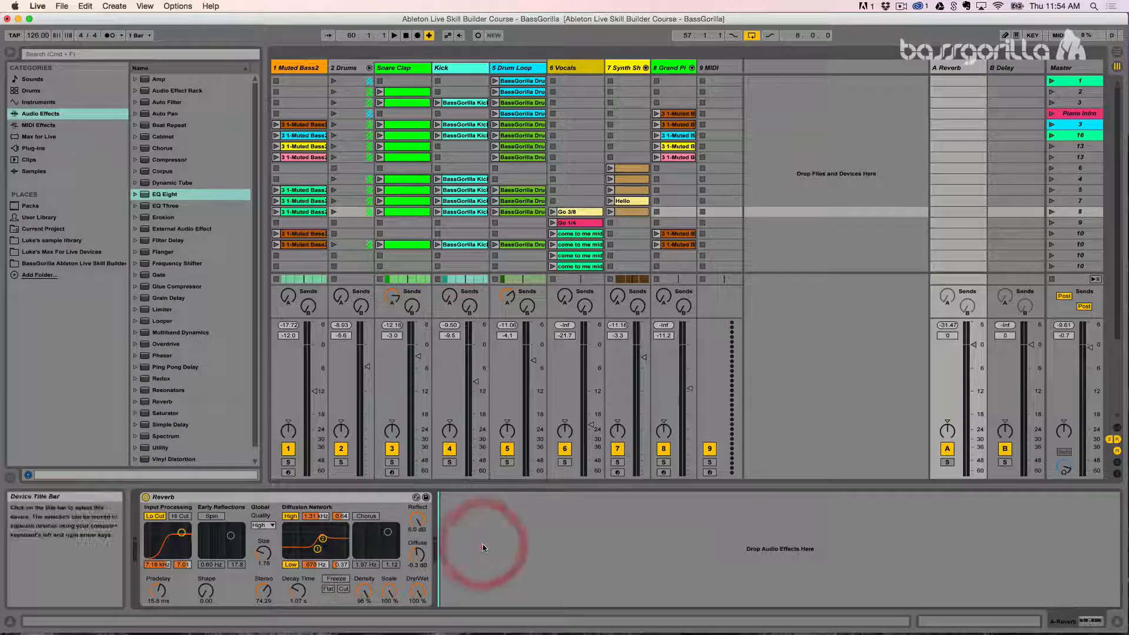